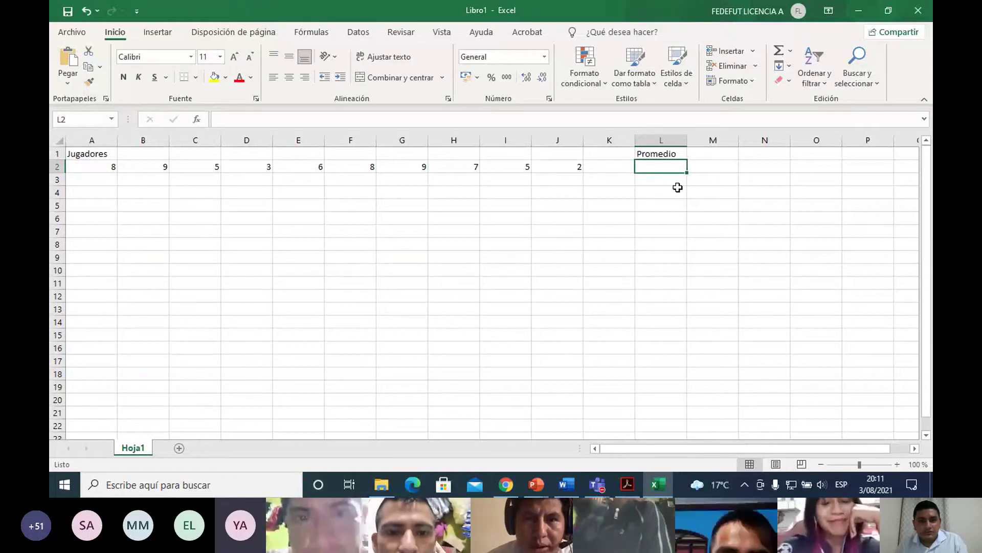
# Replace the heading in cell A1 with "Juegos temporadas".
pyautogui.press('Left')
pyautogui.press('Left')
pyautogui.press('Left')
pyautogui.press('Left')
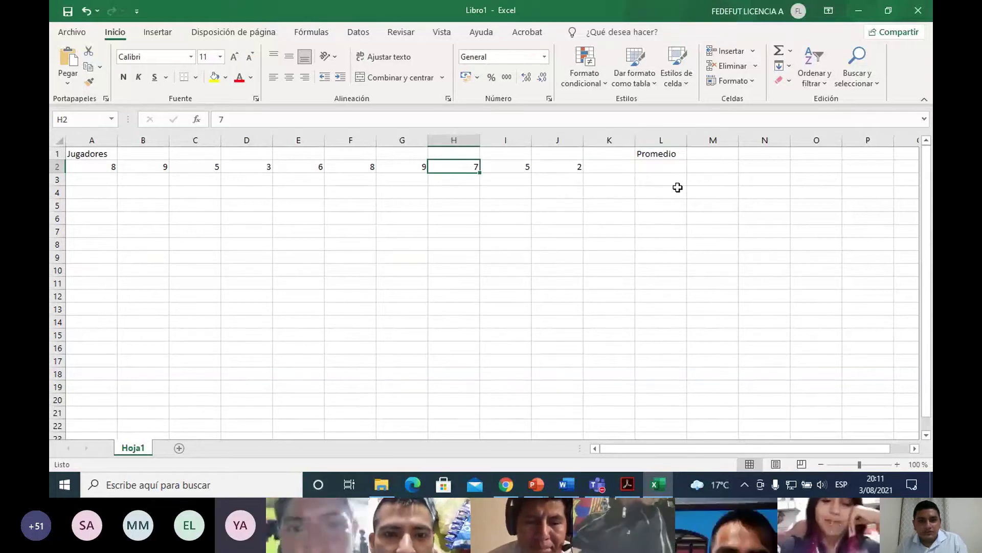
pyautogui.hotkey('ctrl', 'Home')
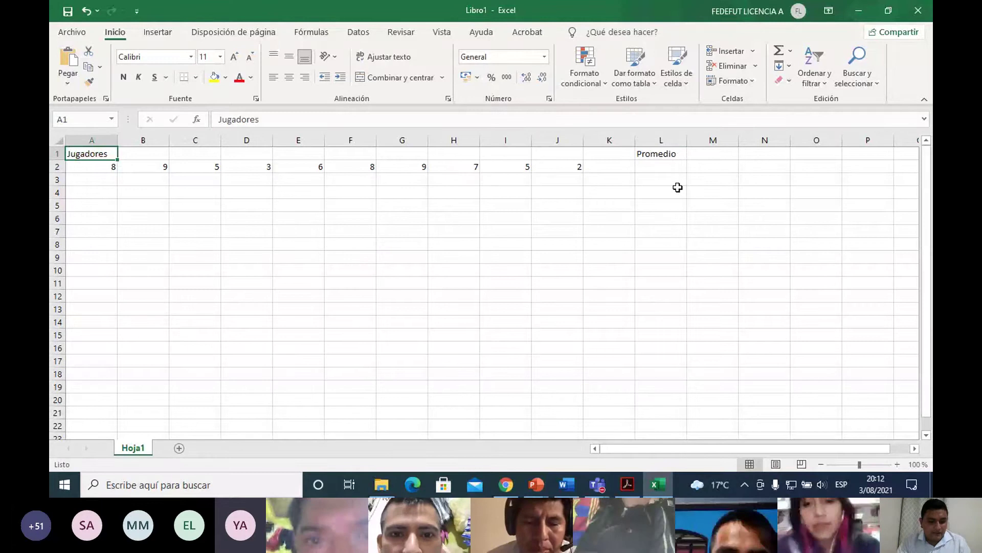
pyautogui.write('Juegos')
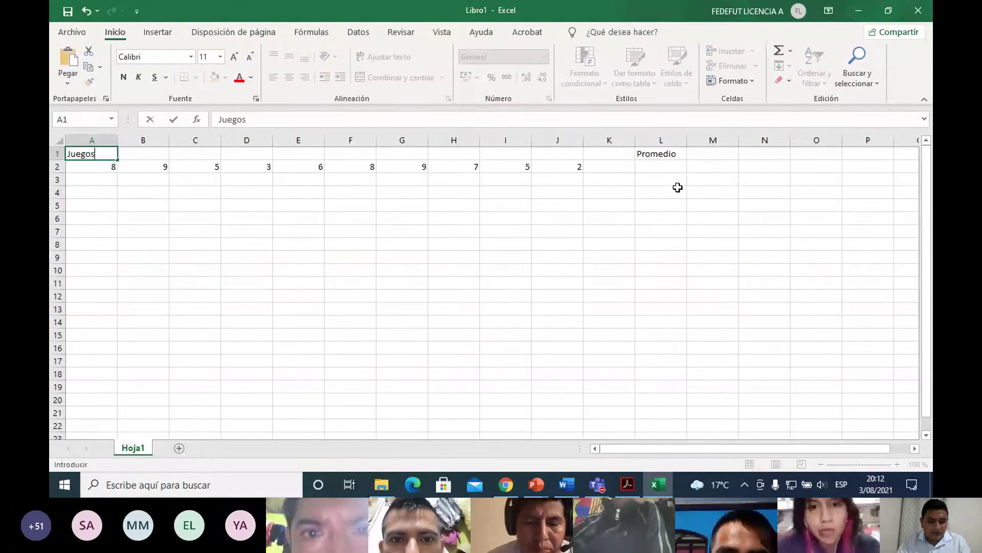
pyautogui.write(' temp')
pyautogui.press('BackSpace')
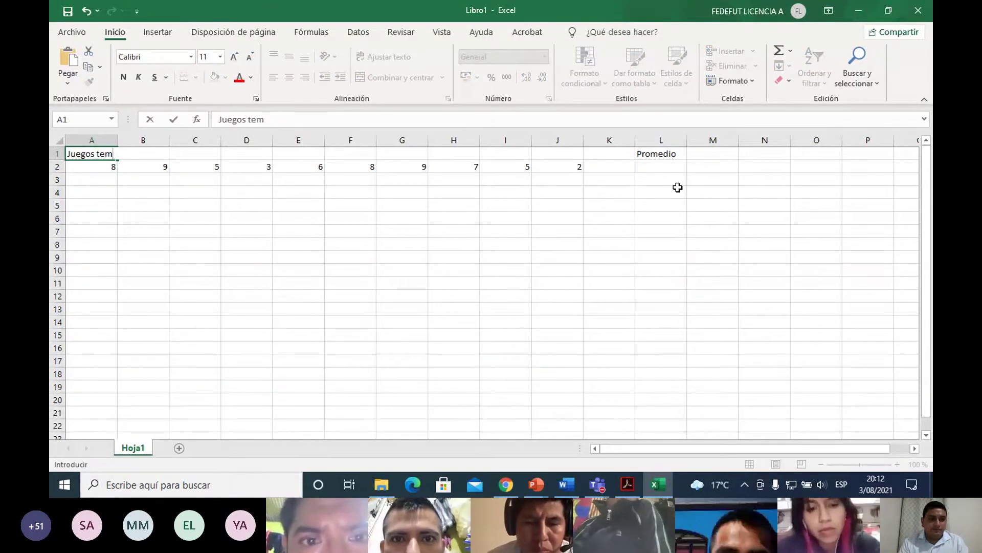
pyautogui.write('poradas')
pyautogui.press('Return')
pyautogui.press('Return')
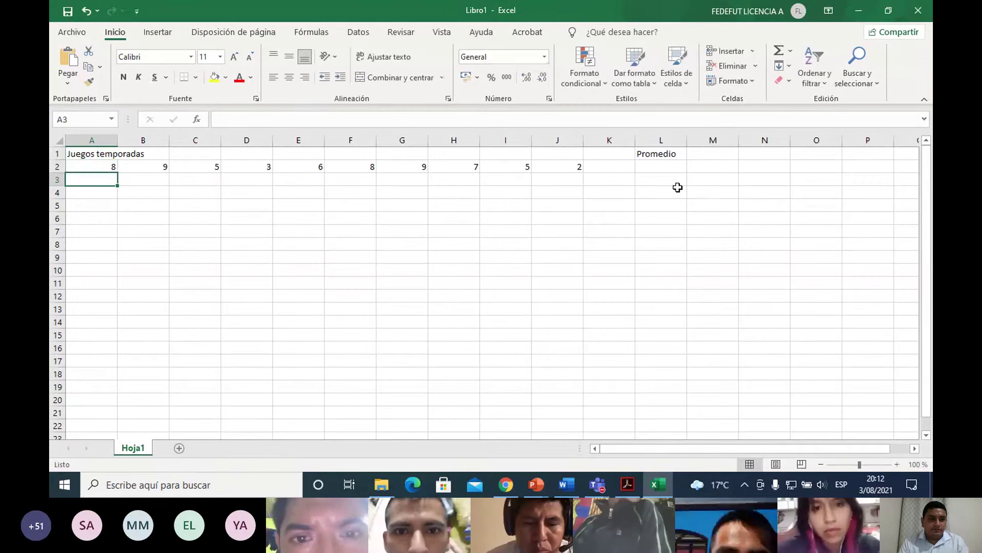
# Insert a sum of the range A2:K2 in cell L2, below the Promedio heading.
pyautogui.press('Right')
pyautogui.press('Right')
pyautogui.press('Right')
pyautogui.press('Right')
pyautogui.press('Right')
pyautogui.press('Right')
pyautogui.press('Right')
pyautogui.press('Right')
pyautogui.press('Right')
pyautogui.press('Right')
pyautogui.press('Right')
pyautogui.press('Right')
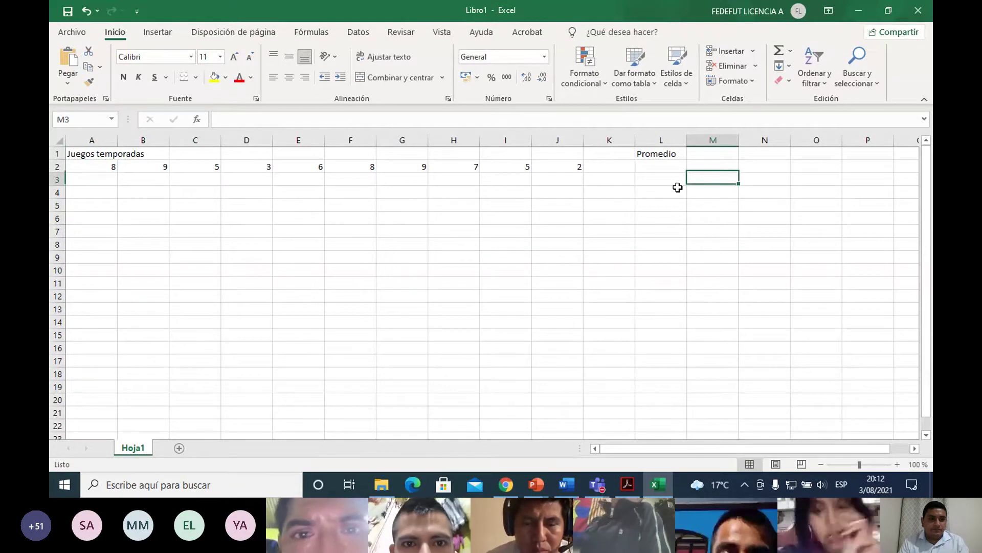
pyautogui.press('Up')
pyautogui.press('Left')
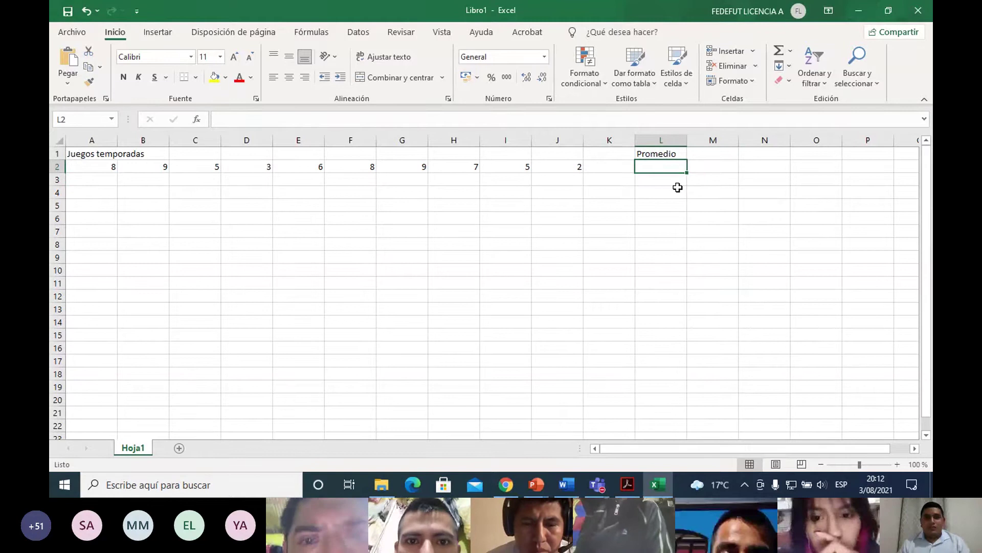
pyautogui.click(578, 167)
pyautogui.hotkey('shift', 'Left')
pyautogui.hotkey('ctrl', 'shift', 'Left')
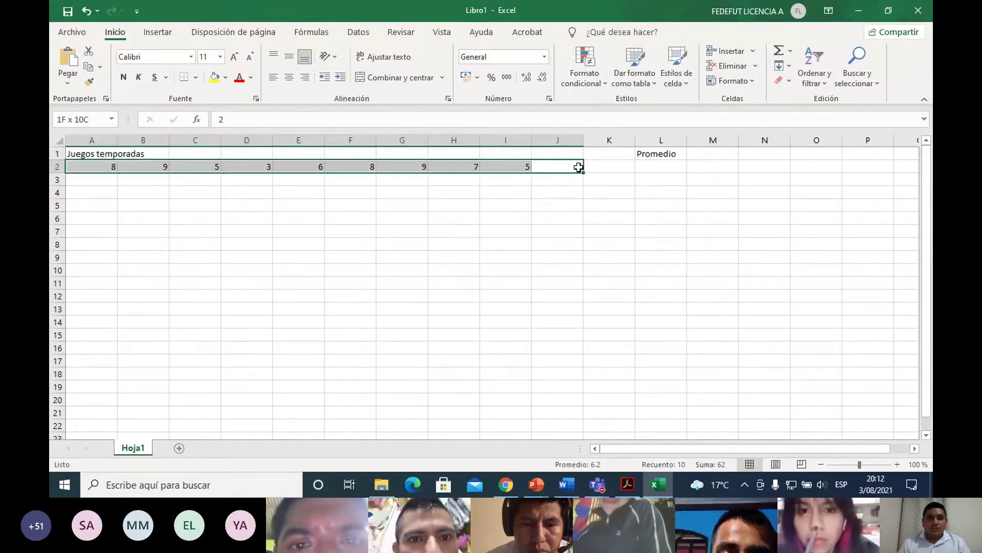
pyautogui.press('Right')
pyautogui.press('Right')
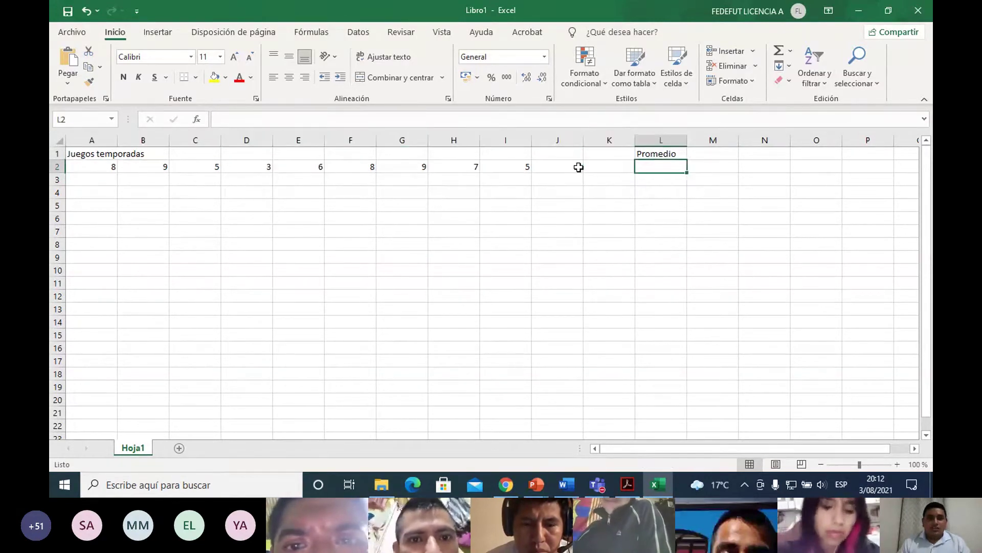
pyautogui.click(778, 53)
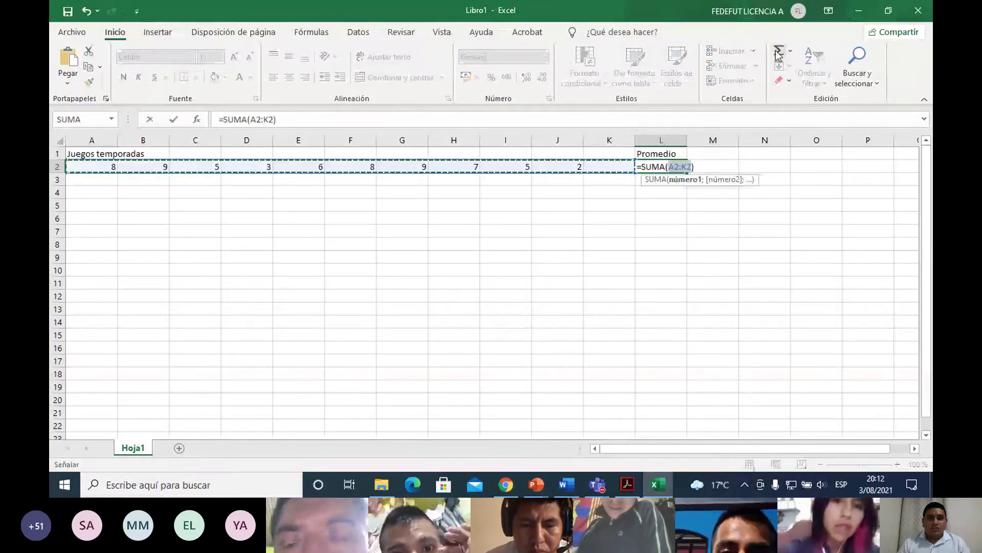
pyautogui.press('Return')
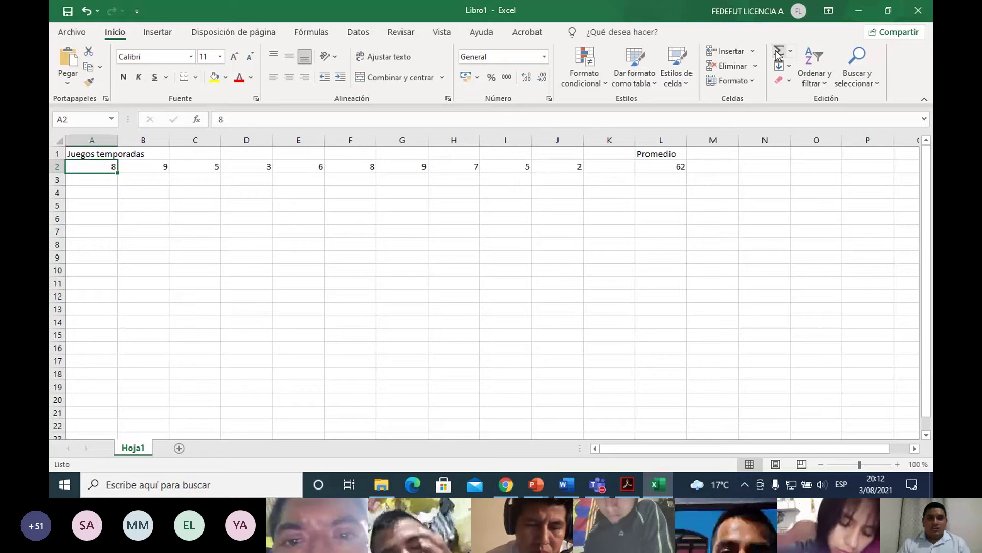
# Go through the values in row 2 and select A2:J2 to check how many there are.
pyautogui.press('Right')
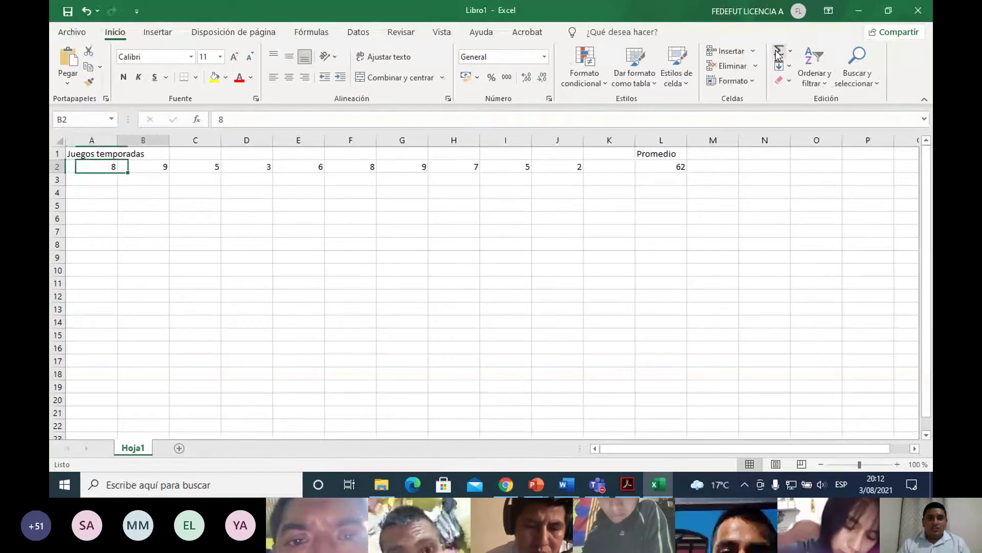
pyautogui.press('Right')
pyautogui.press('Right')
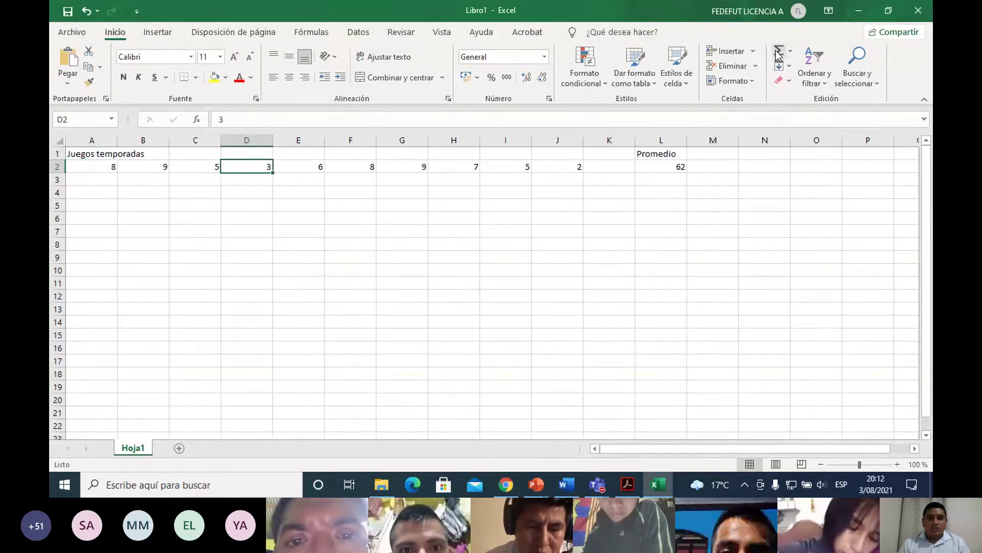
pyautogui.press('Right')
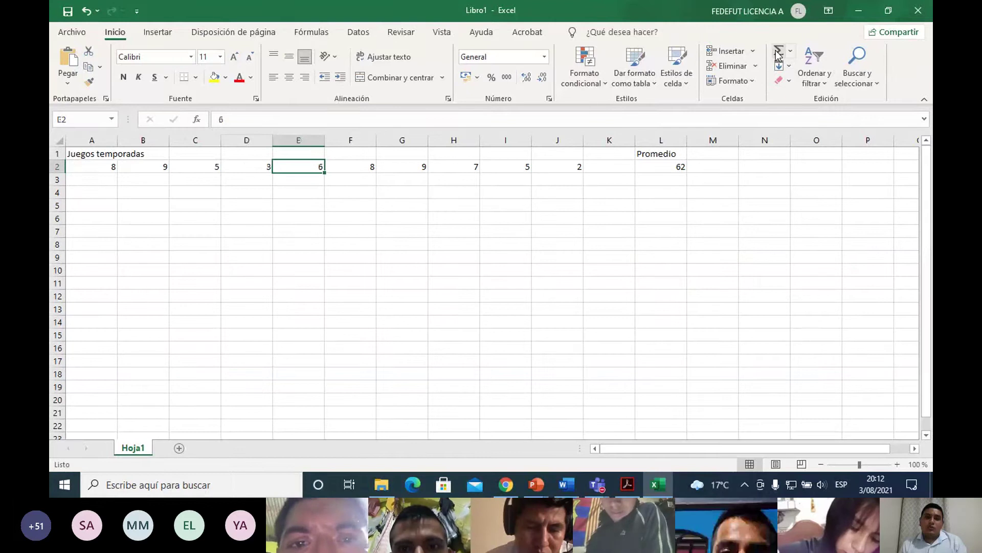
pyautogui.press('Right')
pyautogui.press('Right')
pyautogui.press('Right')
pyautogui.press('Right')
pyautogui.press('Right')
pyautogui.hotkey('shift', 'Left')
pyautogui.hotkey('shift', 'Left')
pyautogui.hotkey('shift', 'Left')
pyautogui.hotkey('shift', 'Left')
pyautogui.hotkey('shift', 'Left')
pyautogui.hotkey('shift', 'Left')
pyautogui.hotkey('shift', 'Left')
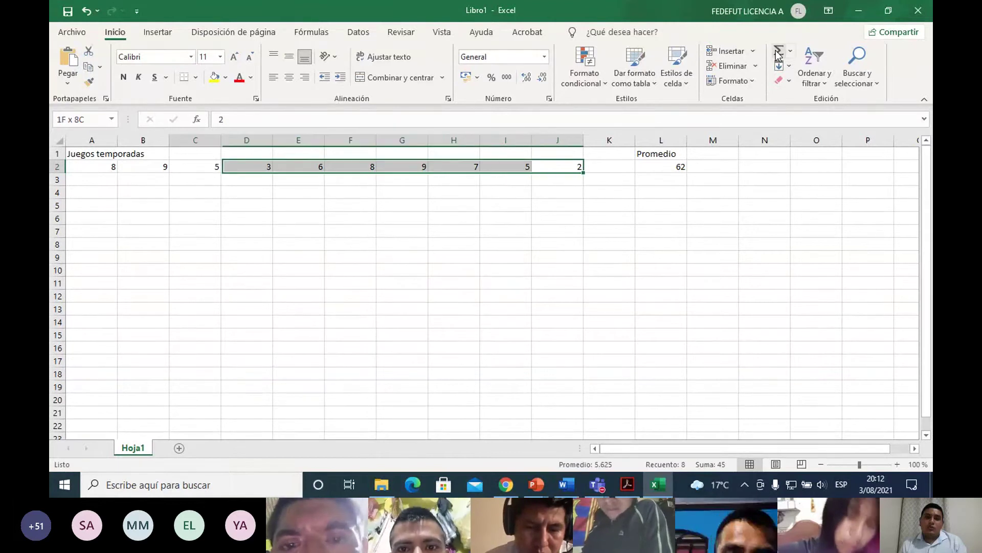
pyautogui.press('Left')
pyautogui.press('Right')
pyautogui.hotkey('shift', 'Home')
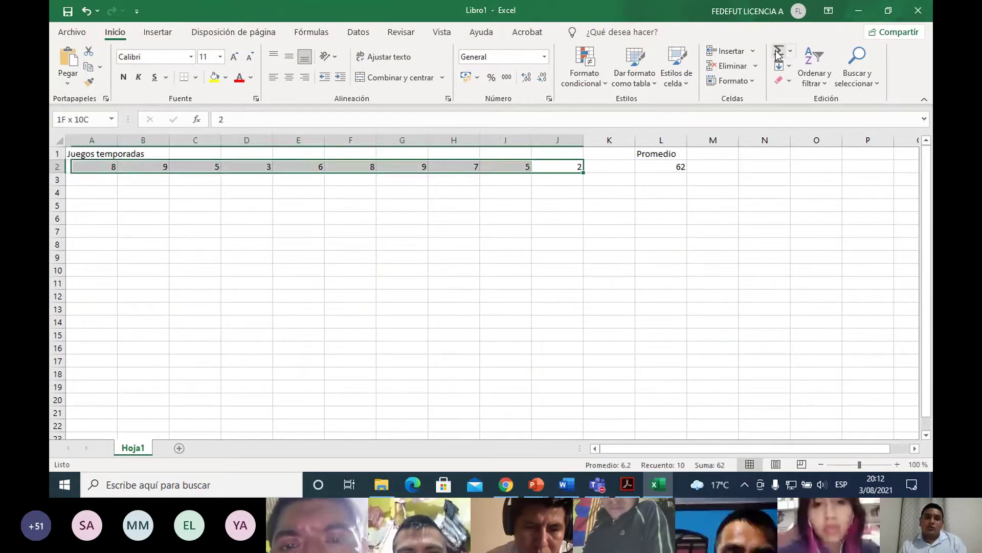
# Enter 10 in cell L3, below the sum, as the number of values.
pyautogui.press('Right')
pyautogui.press('Right')
pyautogui.press('Down')
pyautogui.write('10')
pyautogui.press('Return')
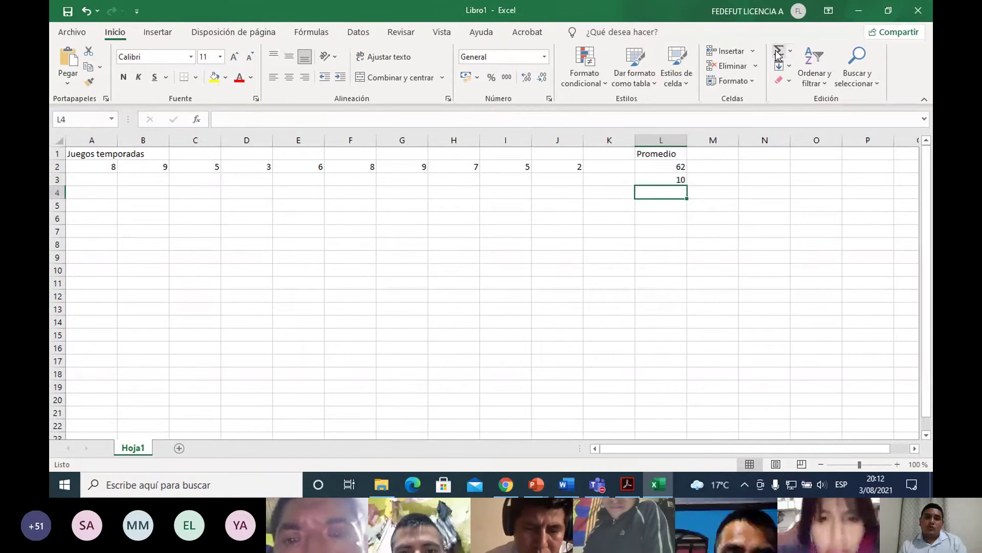
# Calculate the average in cell M2 by dividing L2 by L3.
pyautogui.press('Up')
pyautogui.press('Up')
pyautogui.press('Right')
pyautogui.write('+')
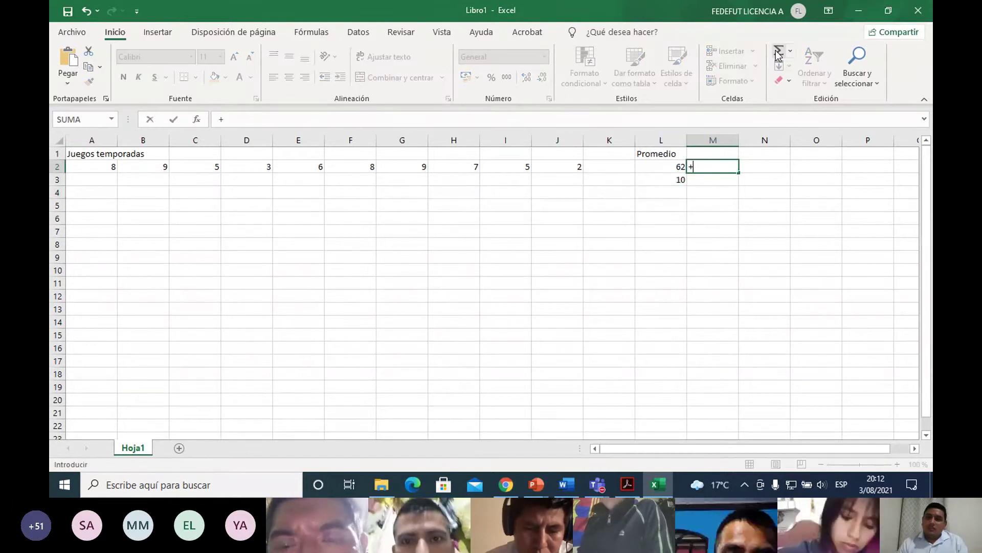
pyautogui.press('Left')
pyautogui.write('/')
pyautogui.press('Left')
pyautogui.press('Down')
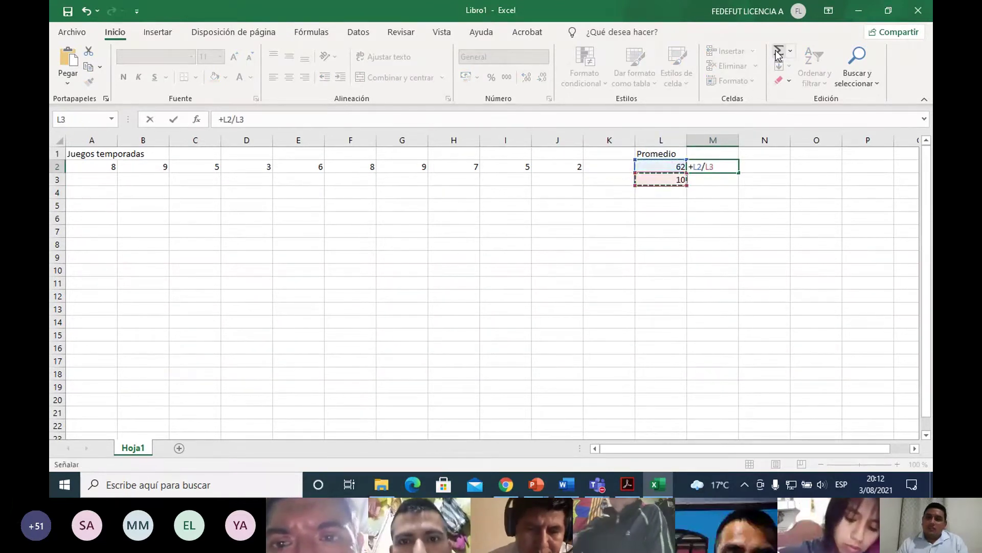
pyautogui.press('Return')
pyautogui.press('Up')
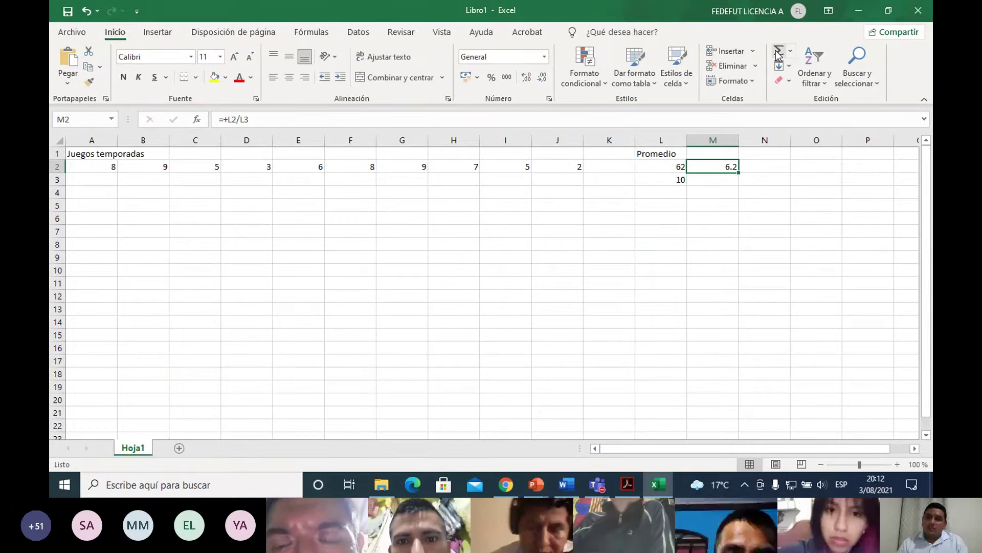
# Delete the "Juegos temporadas" heading from cell A1.
pyautogui.press('Left')
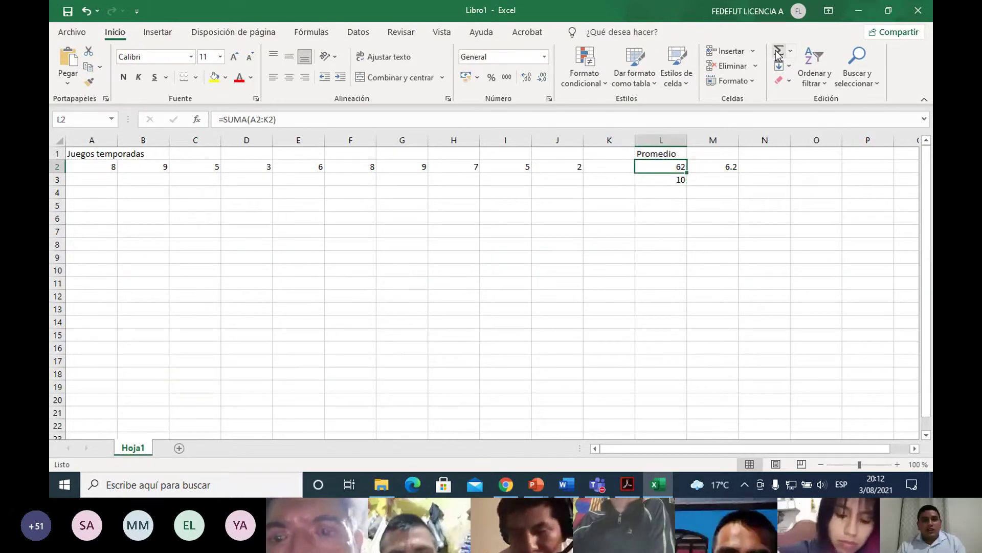
pyautogui.press('Right')
pyautogui.press('Left')
pyautogui.hotkey('ctrl', 'Home')
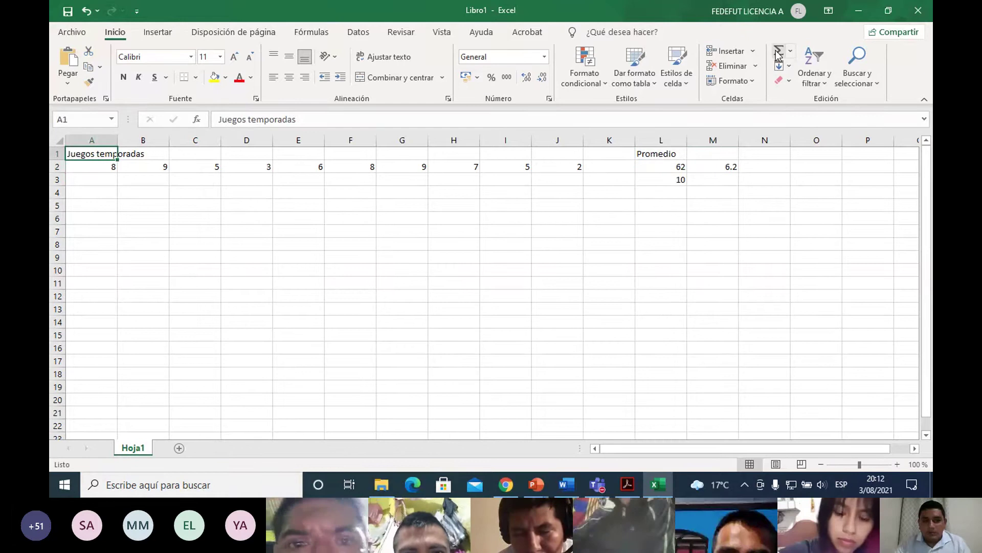
pyautogui.press('Delete')
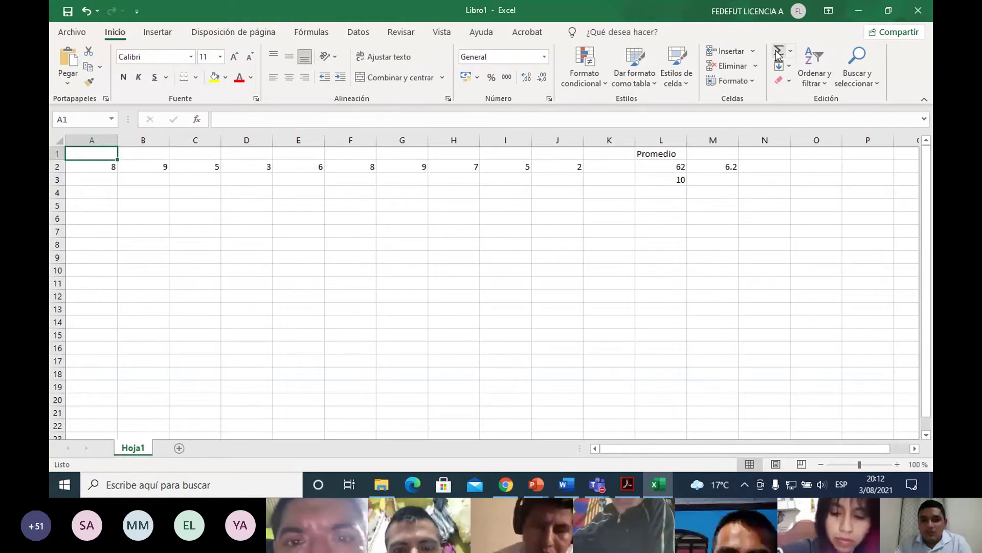
pyautogui.press('Right')
pyautogui.press('Right')
pyautogui.press('Right')
pyautogui.press('Right')
pyautogui.press('Right')
pyautogui.press('Right')
pyautogui.press('Right')
pyautogui.press('Right')
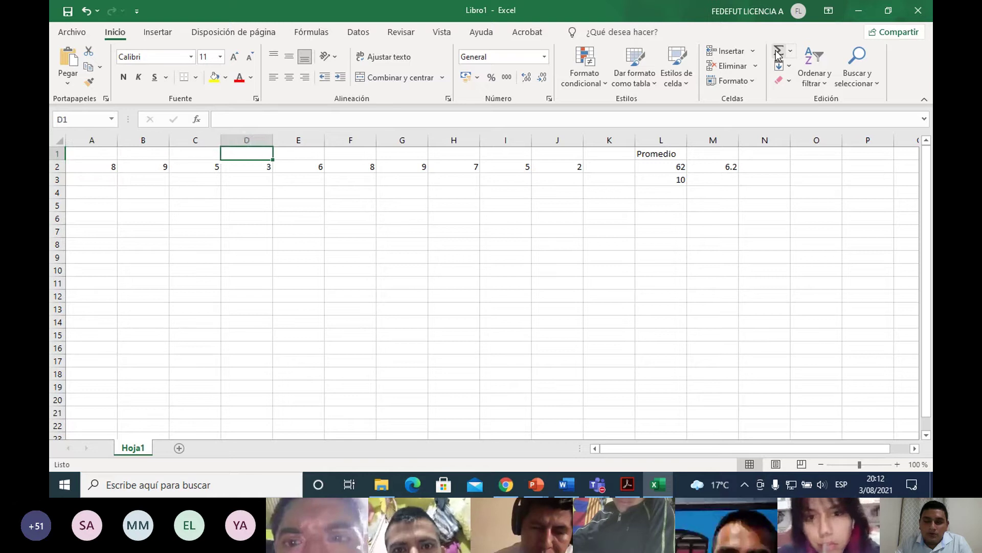
pyautogui.press('Right')
pyautogui.press('Down')
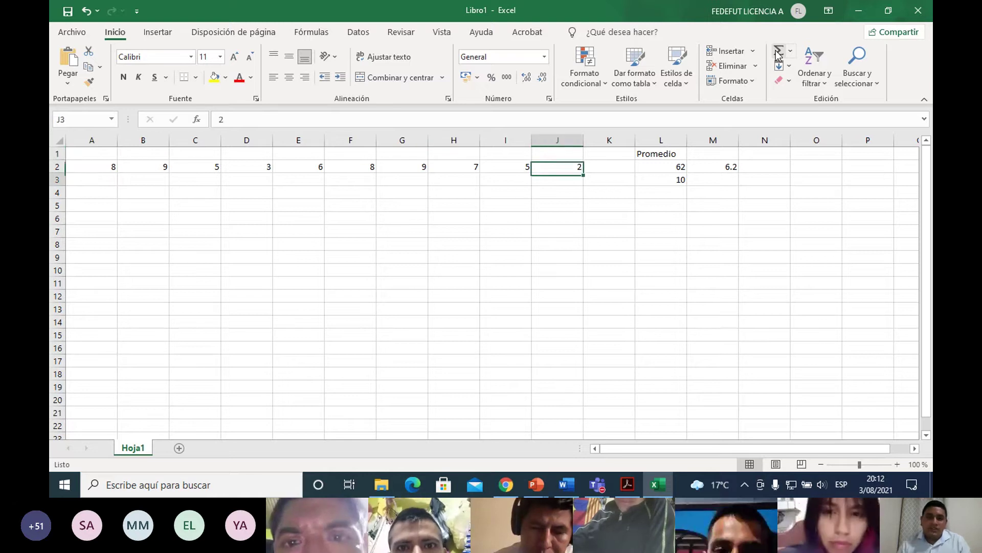
pyautogui.press('Down')
pyautogui.press('Down')
pyautogui.press('Down')
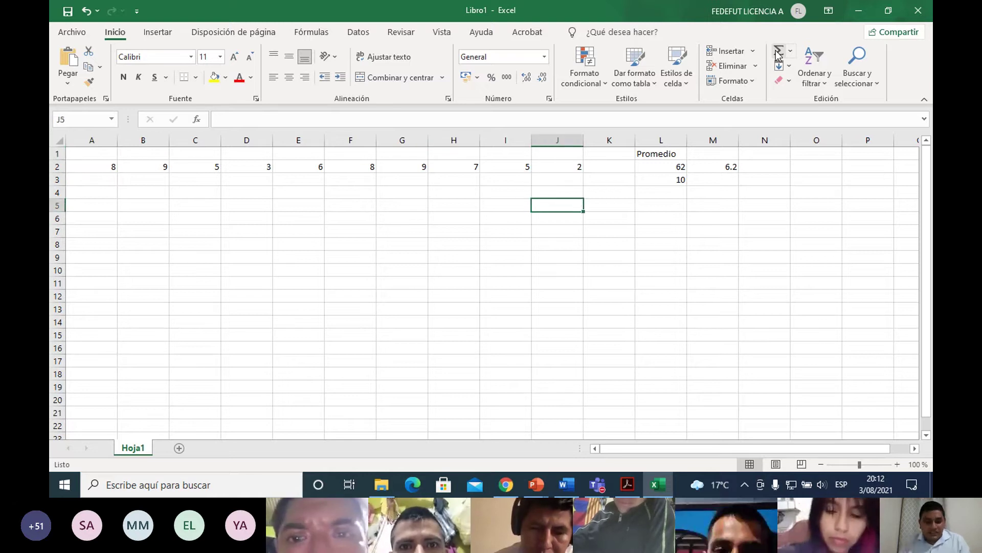
# Switch to FINAL (2).pdf in Adobe Acrobat to read the Mediana definition on slide 3-12, and return to the Excel workbook.
pyautogui.hotkey('alt', 'Tab')
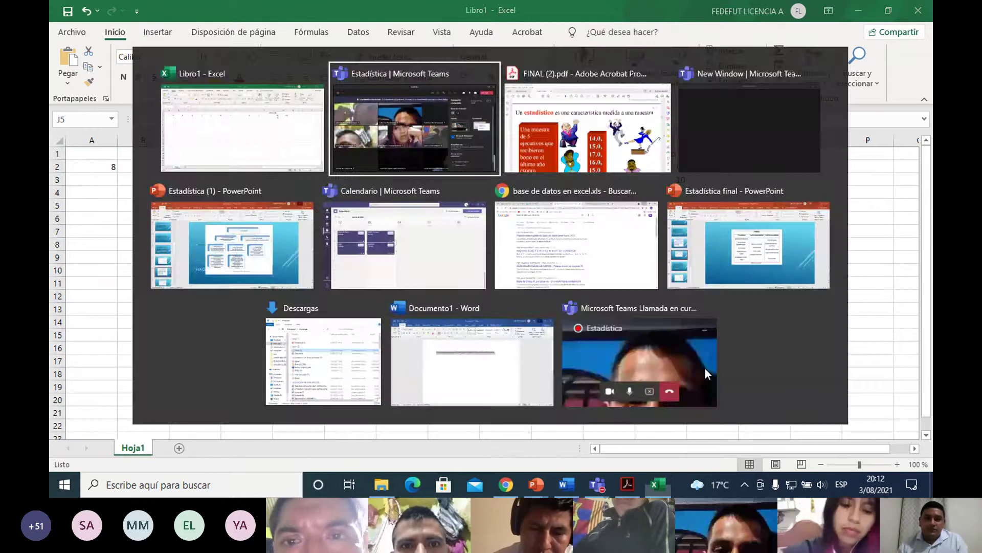
pyautogui.hotkey('alt', 'Tab')
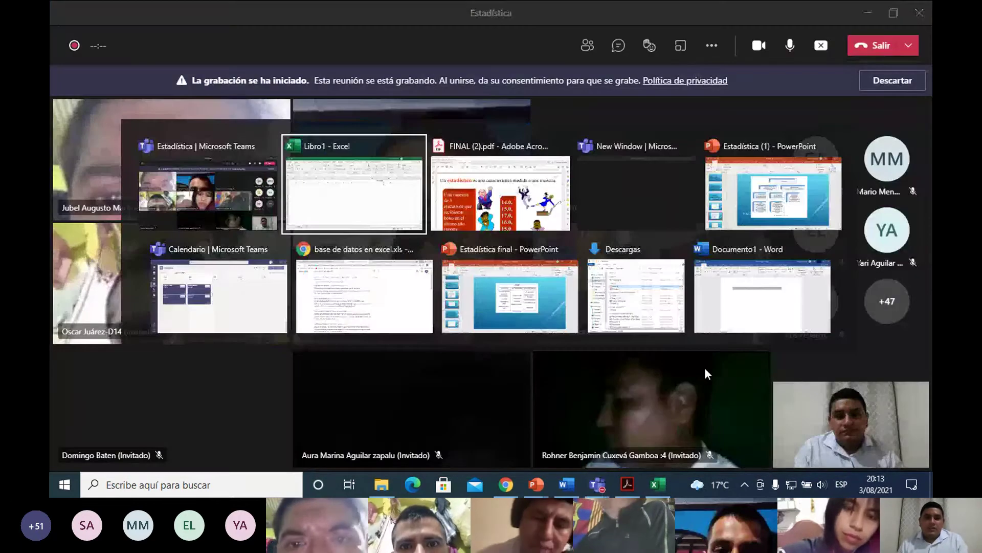
pyautogui.hotkey('alt', 'Tab')
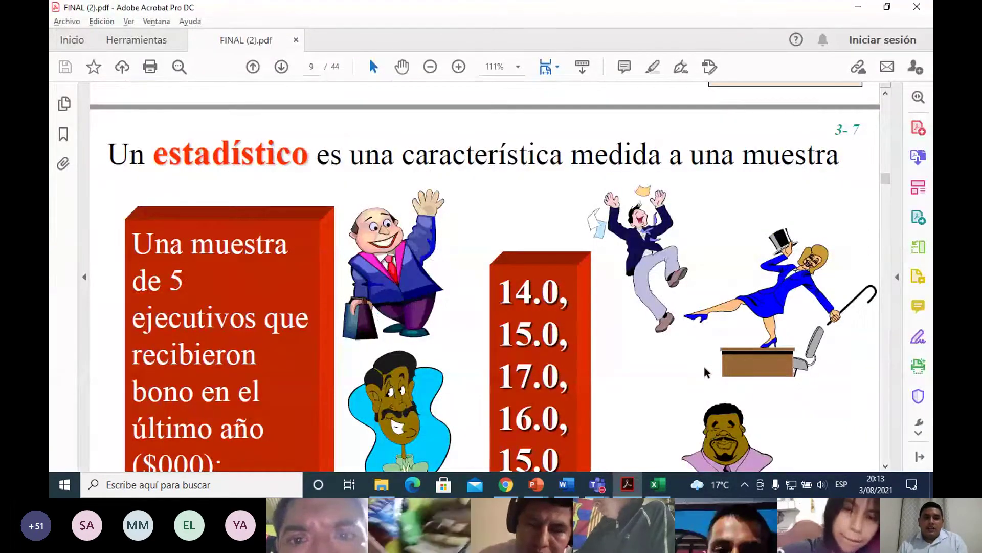
pyautogui.scroll(-10, 704, 372)
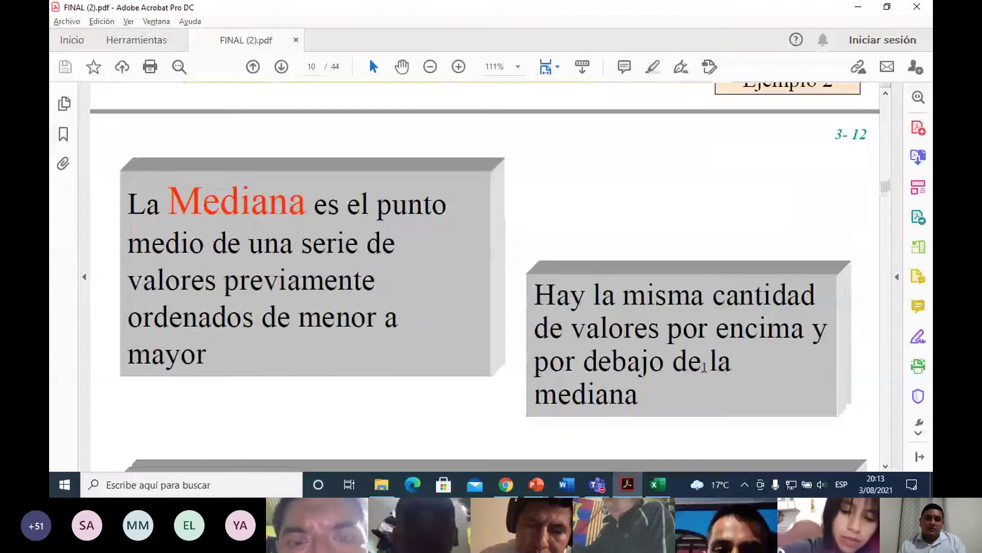
pyautogui.hotkey('alt', 'Tab')
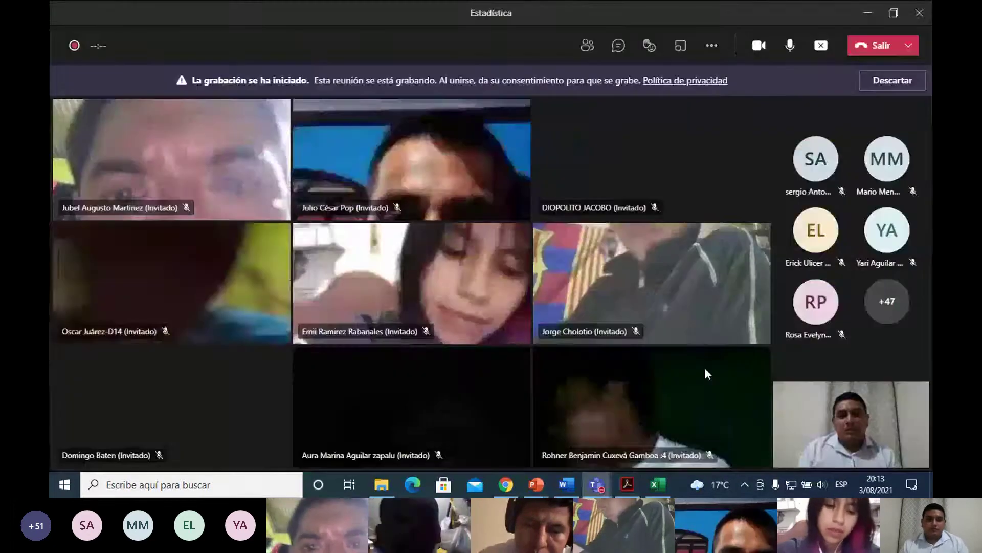
pyautogui.hotkey('alt', 'Tab')
pyautogui.press('Down')
pyautogui.press('Down')
pyautogui.press('Down')
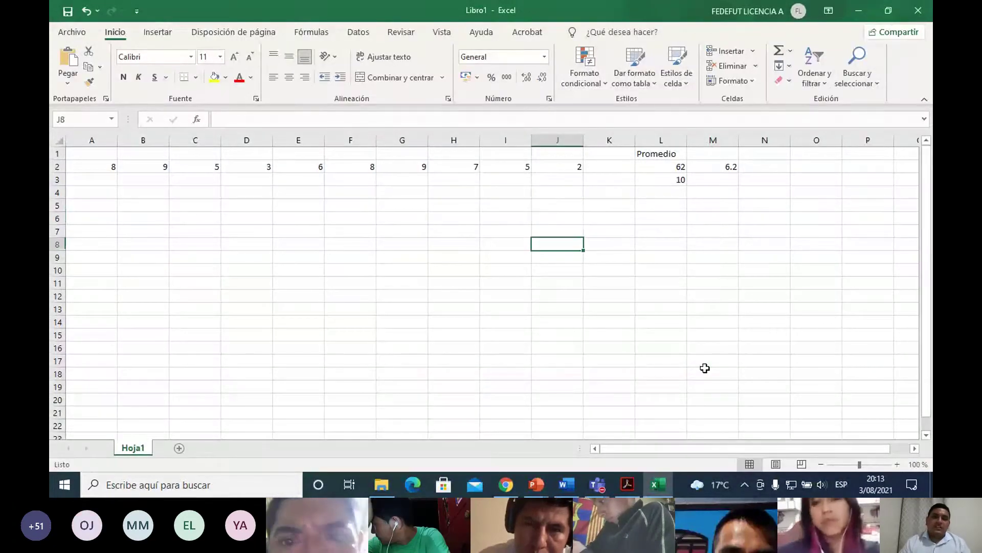
pyautogui.press('Down')
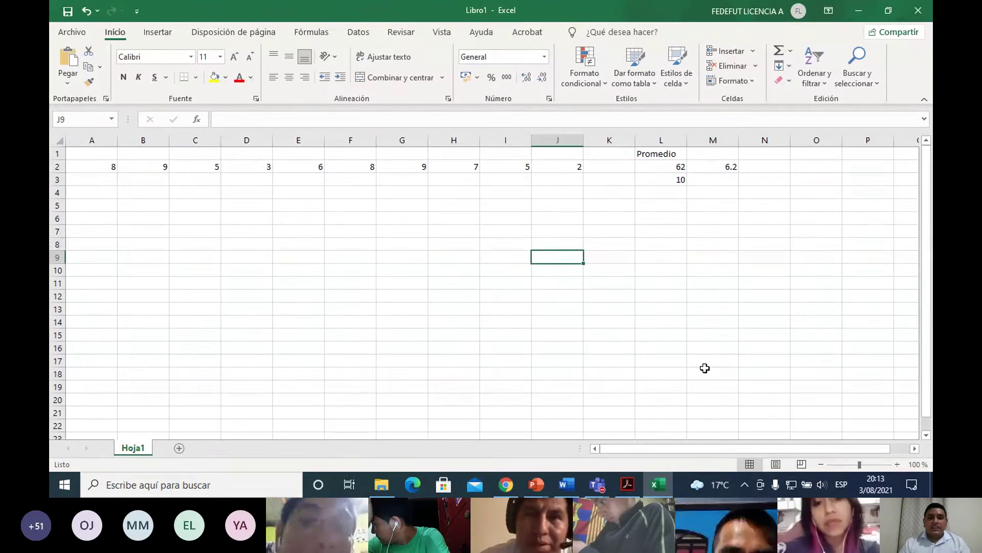
pyautogui.press('Home')
pyautogui.moveTo(92, 231); pyautogui.dragTo(609, 231)
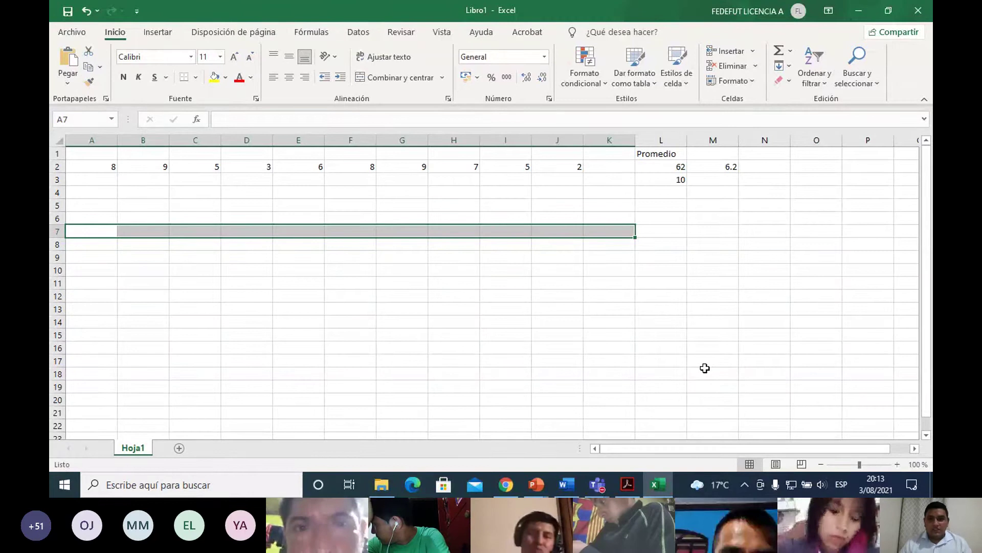
pyautogui.click(195, 231)
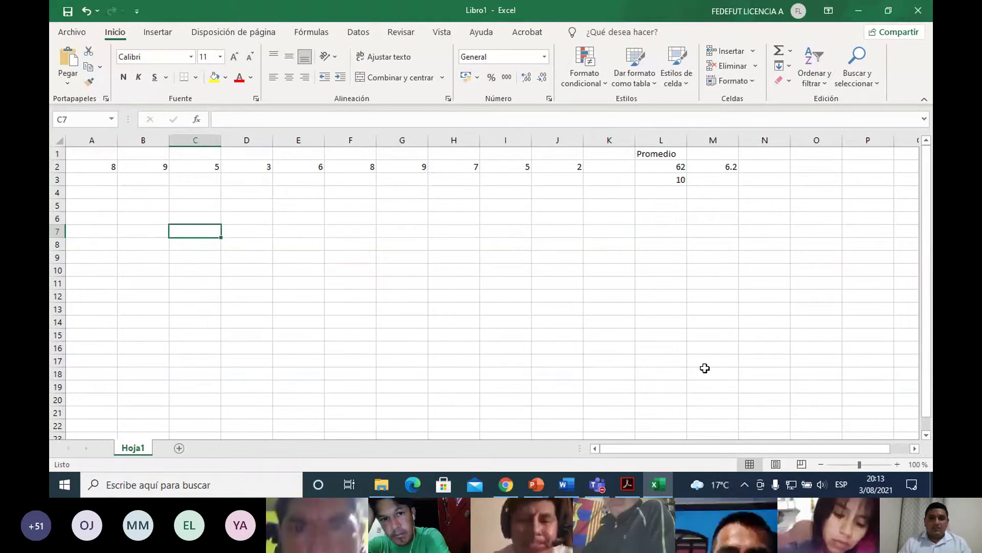
# Enter the label "Mediana" in cell L7, in the same column as the Promedio heading.
pyautogui.press('Right')
pyautogui.press('Right')
pyautogui.press('Right')
pyautogui.press('Right')
pyautogui.press('Right')
pyautogui.press('Right')
pyautogui.press('Right')
pyautogui.press('Right')
pyautogui.press('Right')
pyautogui.write('Med')
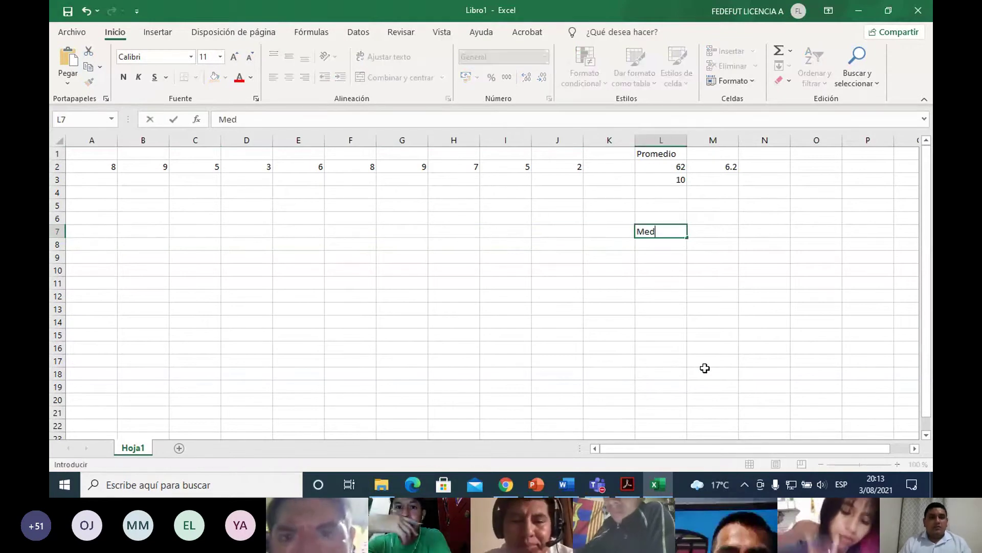
pyautogui.write('iana')
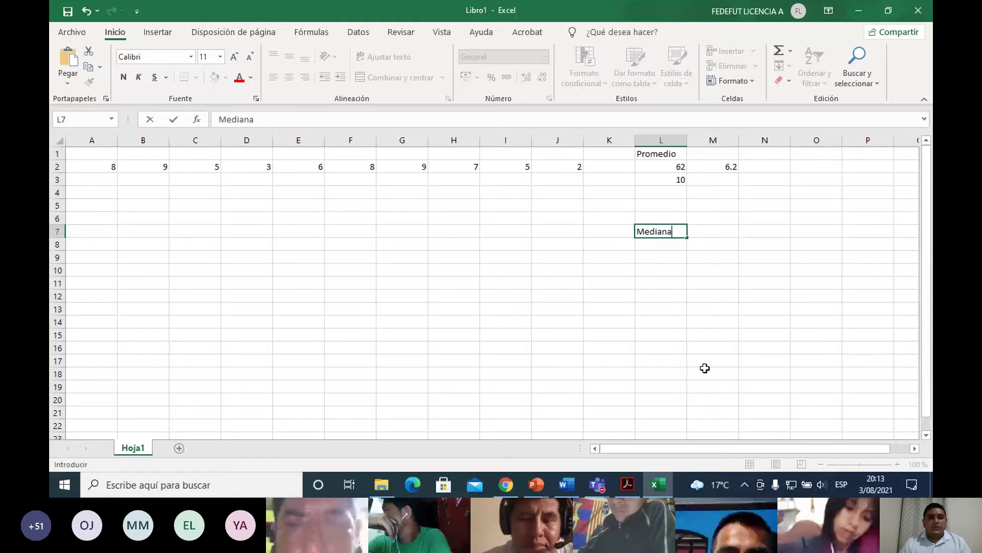
pyautogui.press('Left')
# Start the list ordered from lowest to highest in row 8 with 2 in A8 and 3 in B8.
pyautogui.press('Left')
pyautogui.press('Up')
pyautogui.press('Up')
pyautogui.press('Left')
pyautogui.press('Left')
pyautogui.press('Left')
pyautogui.press('Left')
pyautogui.press('Left')
pyautogui.press('Left')
pyautogui.press('Left')
pyautogui.press('Left')
pyautogui.press('Down')
pyautogui.press('Up')
pyautogui.press('Up')
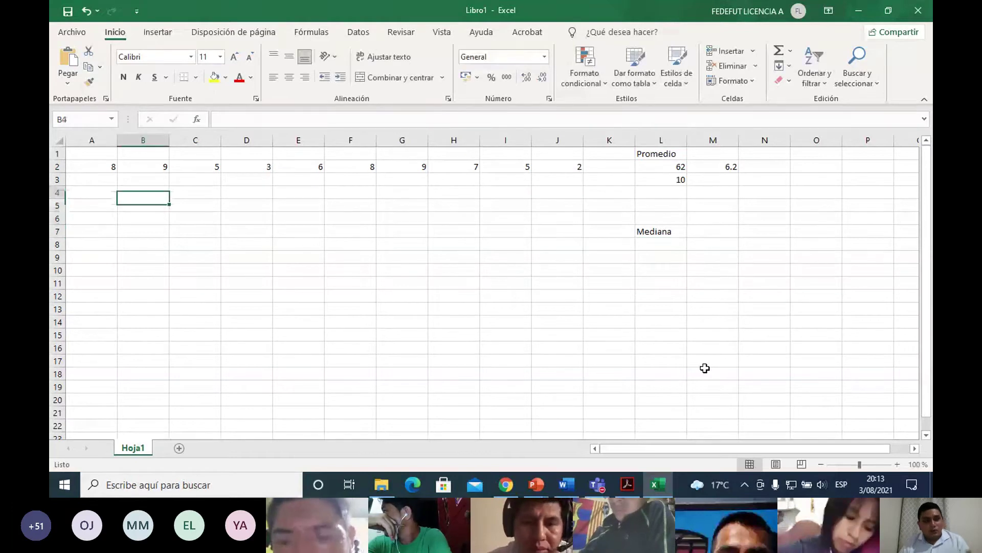
pyautogui.press('Left')
pyautogui.press('Up')
pyautogui.press('Up')
pyautogui.press('Up')
pyautogui.press('Down')
pyautogui.press('Down')
pyautogui.press('Down')
pyautogui.press('Down')
pyautogui.press('Down')
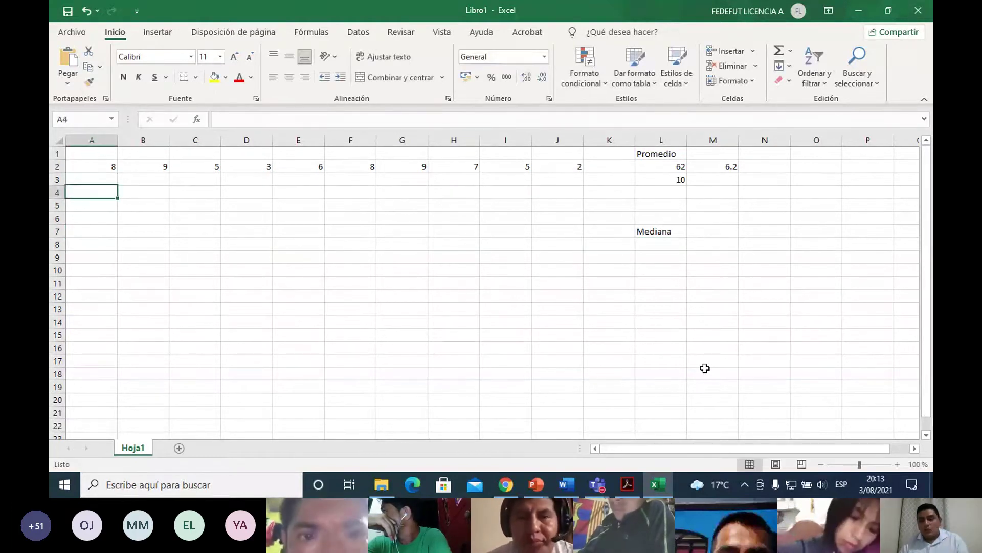
pyautogui.press('Down')
pyautogui.press('Down')
pyautogui.press('Down')
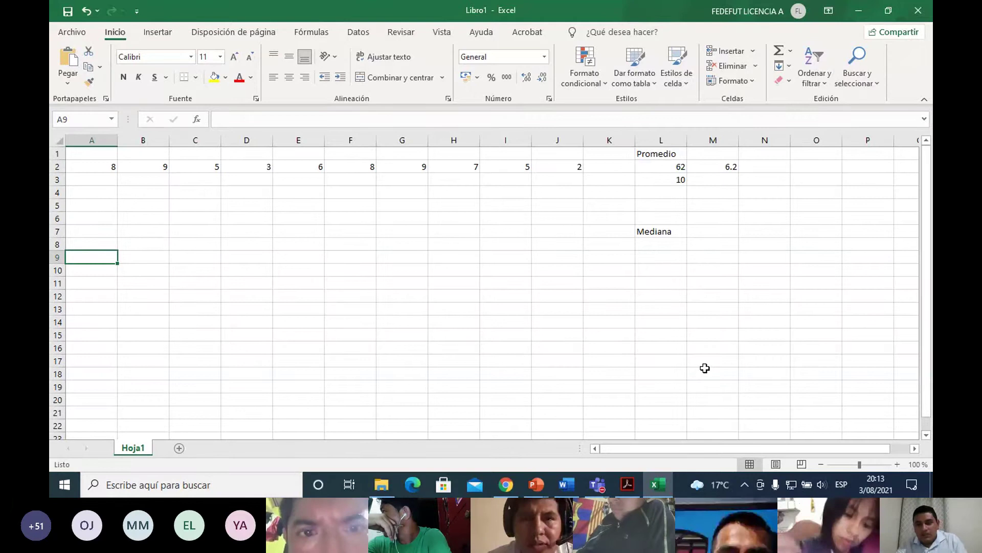
pyautogui.press('Up')
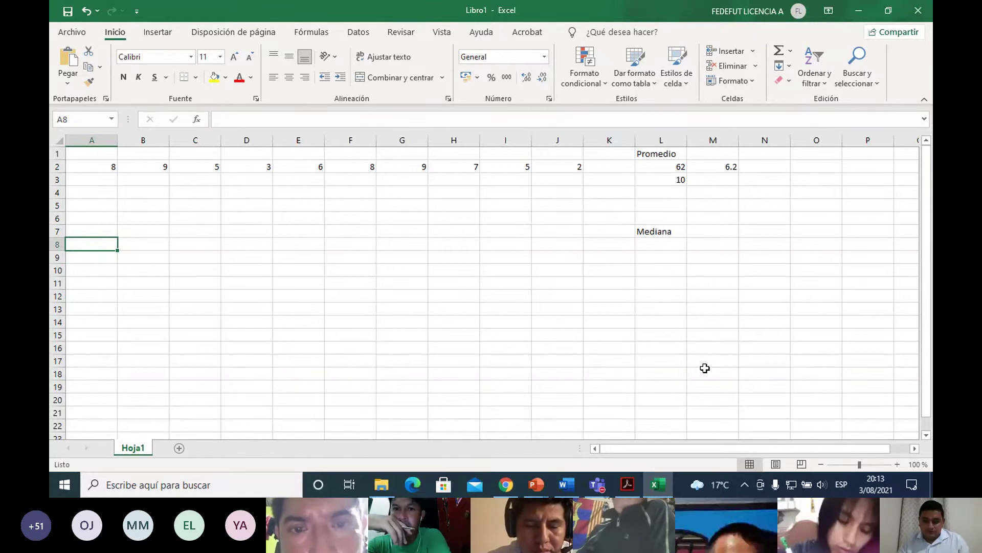
pyautogui.write('2')
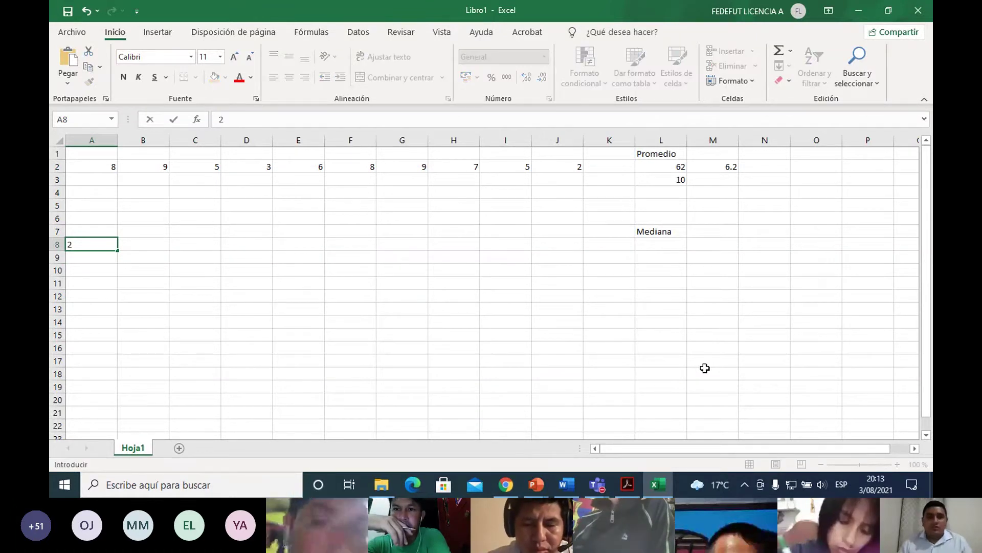
pyautogui.press('Tab')
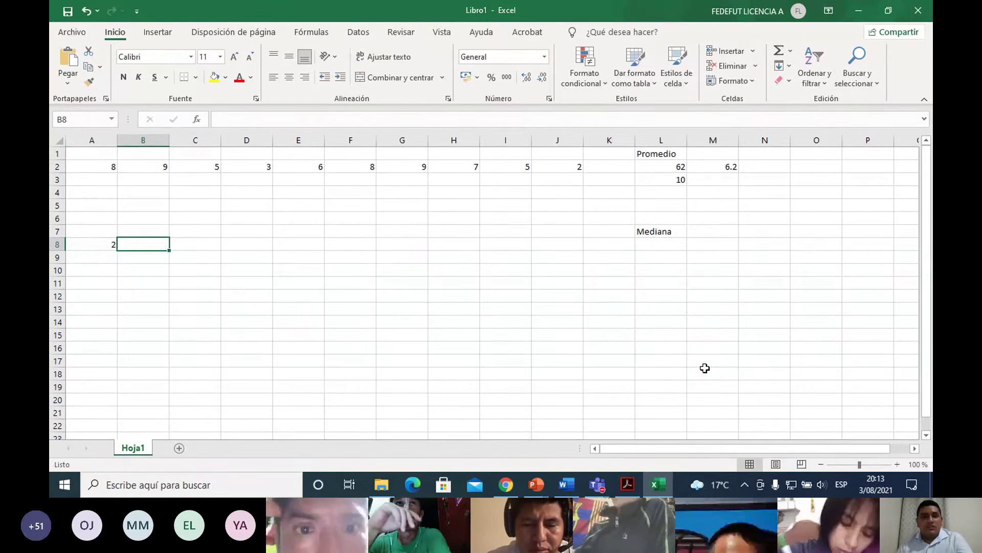
pyautogui.write('3')
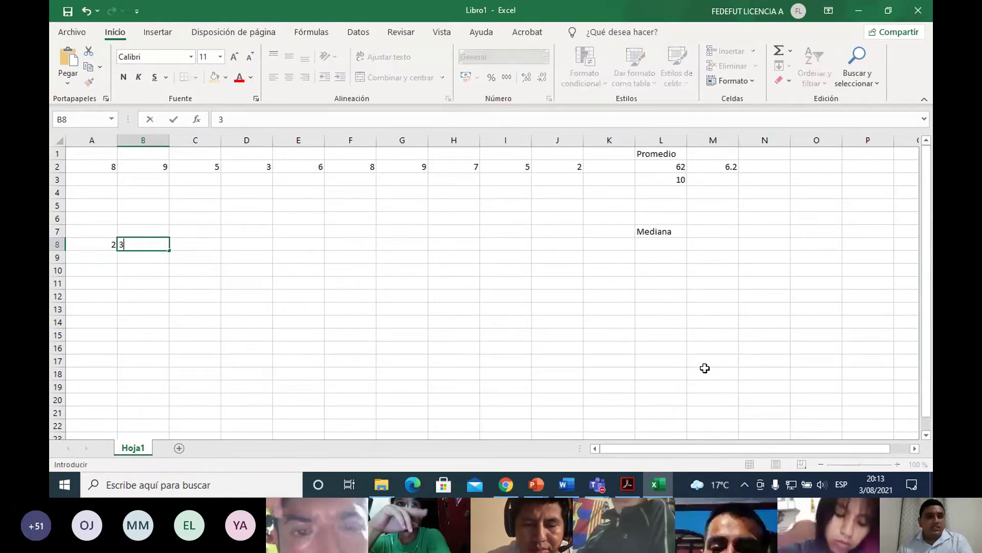
pyautogui.press('Tab')
# Bold the 3 in cell D2 and the 2 in cell J2 of the original data row.
pyautogui.press('Right')
pyautogui.press('Up')
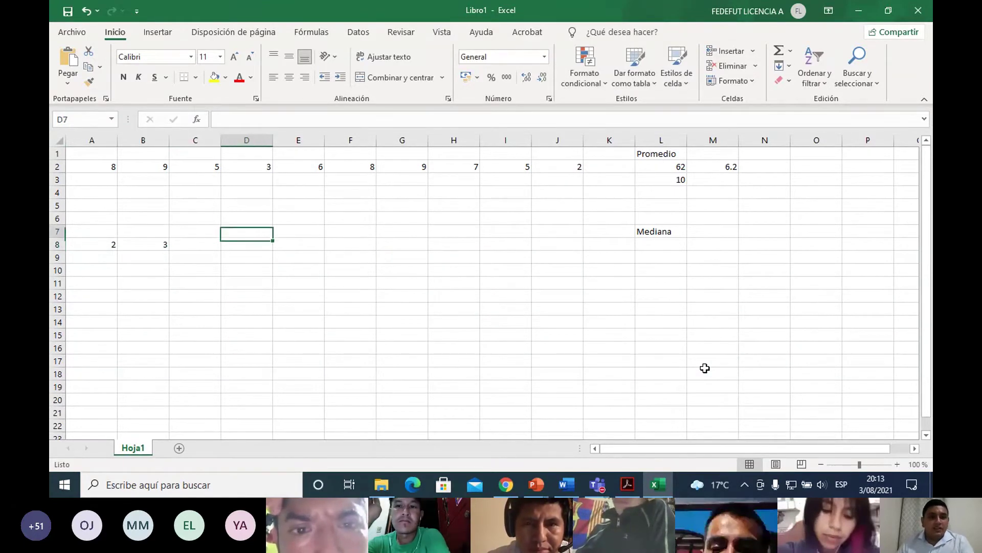
pyautogui.press('Up')
pyautogui.press('Up')
pyautogui.press('Right')
pyautogui.press('Up')
pyautogui.press('Up')
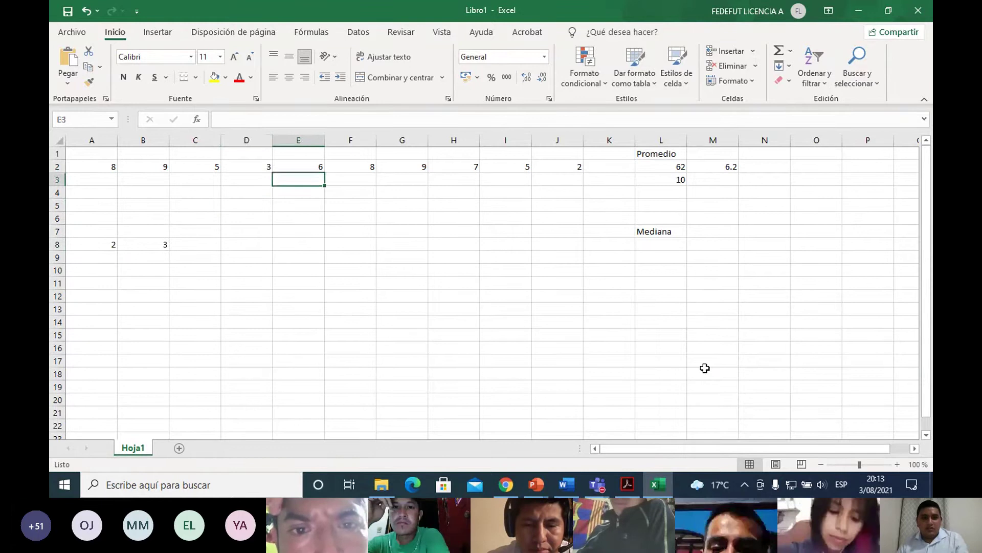
pyautogui.press('Up')
pyautogui.press('Left')
pyautogui.hotkey('ctrl', 'Right')
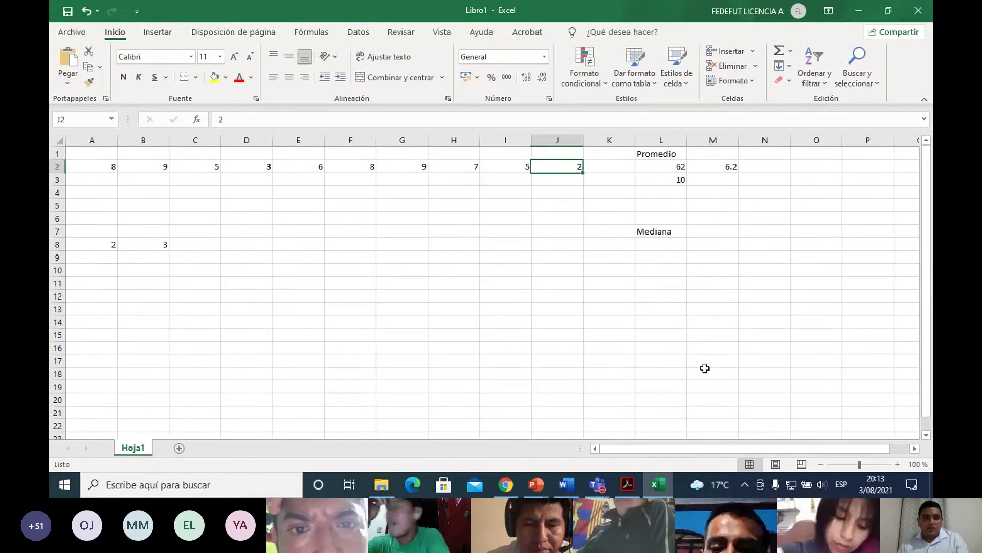
pyautogui.press('Left')
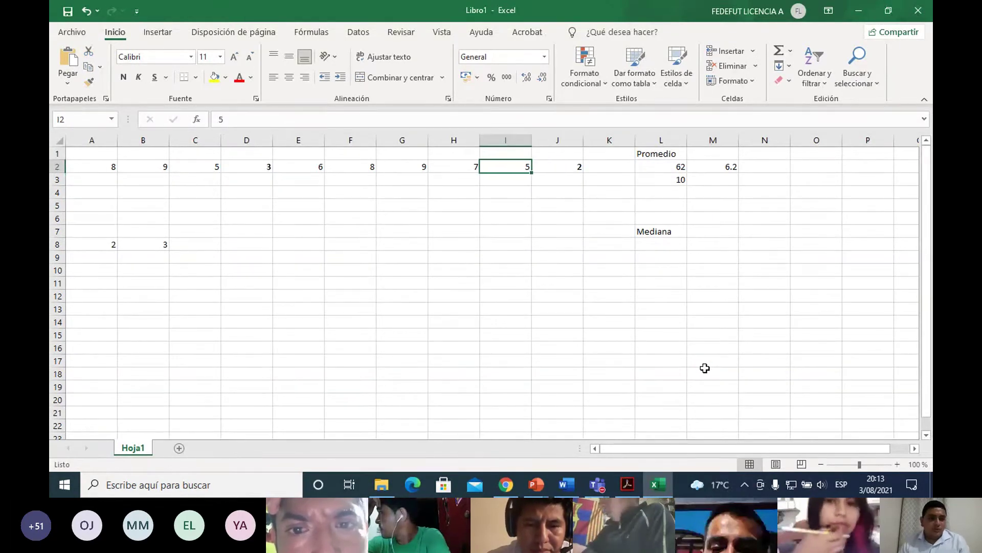
# Continue the ordered list in row 8 by entering 5 in both C8 and D8.
pyautogui.press('Left')
pyautogui.press('Left')
pyautogui.press('Left')
pyautogui.press('Down')
pyautogui.press('Down')
pyautogui.press('Left')
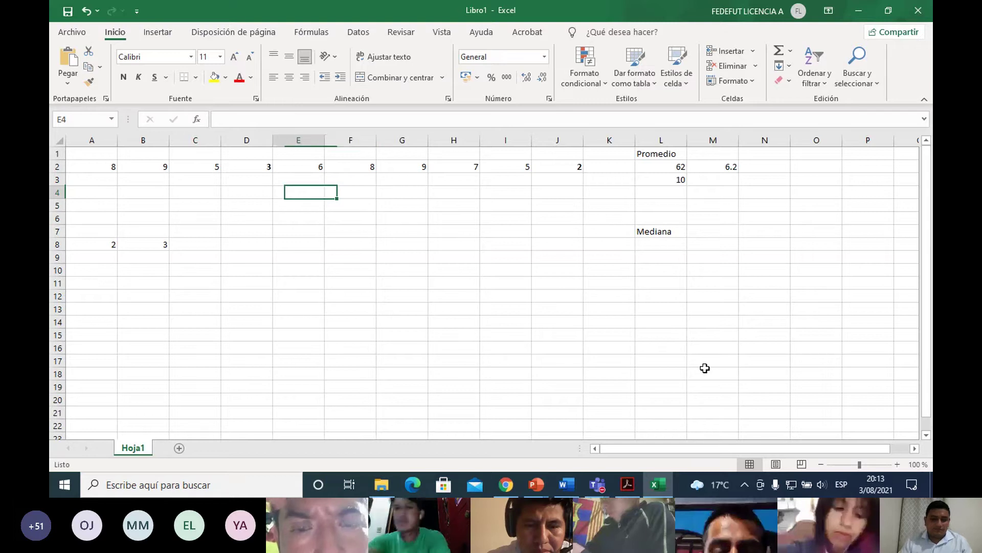
pyautogui.press('Down')
pyautogui.press('Down')
pyautogui.press('Down')
pyautogui.press('Down')
pyautogui.press('Left')
pyautogui.press('Left')
pyautogui.write('5')
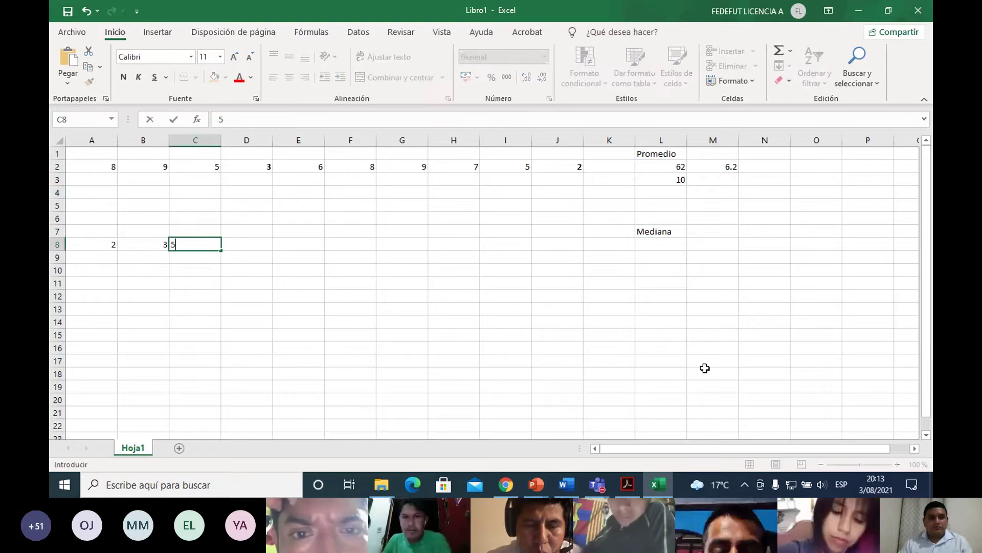
pyautogui.press('Right')
pyautogui.write('5')
# Bold the two 5s in cells C2 and I2 of the original data row.
pyautogui.press('Up')
pyautogui.press('Up')
pyautogui.press('Right')
pyautogui.press('Up')
pyautogui.press('Up')
pyautogui.press('Up')
pyautogui.press('Up')
pyautogui.press('Left')
pyautogui.press('Left')
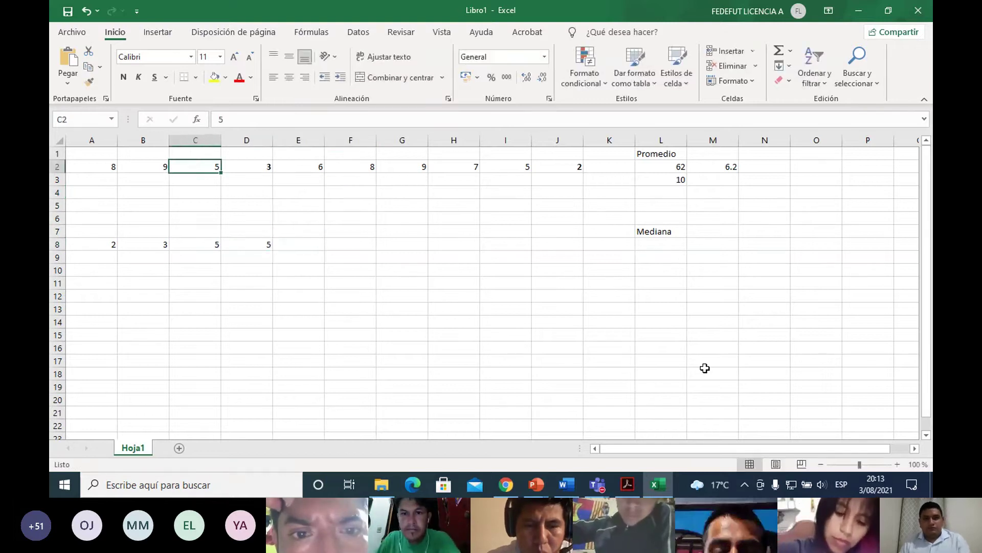
pyautogui.press('Right')
pyautogui.press('Right')
pyautogui.press('Right')
pyautogui.press('Right')
pyautogui.press('Right')
pyautogui.press('Right')
pyautogui.press('Left')
pyautogui.press('Left')
pyautogui.press('Left')
pyautogui.press('Left')
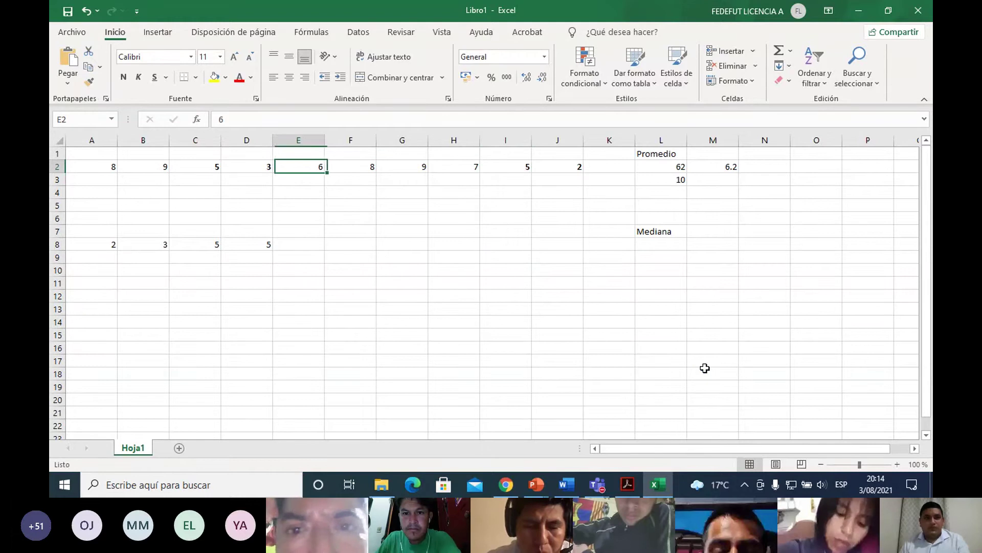
# Enter 6 in cell E8 of the ordered list and bold the matching 6 in E2.
pyautogui.press('Down')
pyautogui.press('Down')
pyautogui.press('Down')
pyautogui.press('Down')
pyautogui.press('Down')
pyautogui.press('Down')
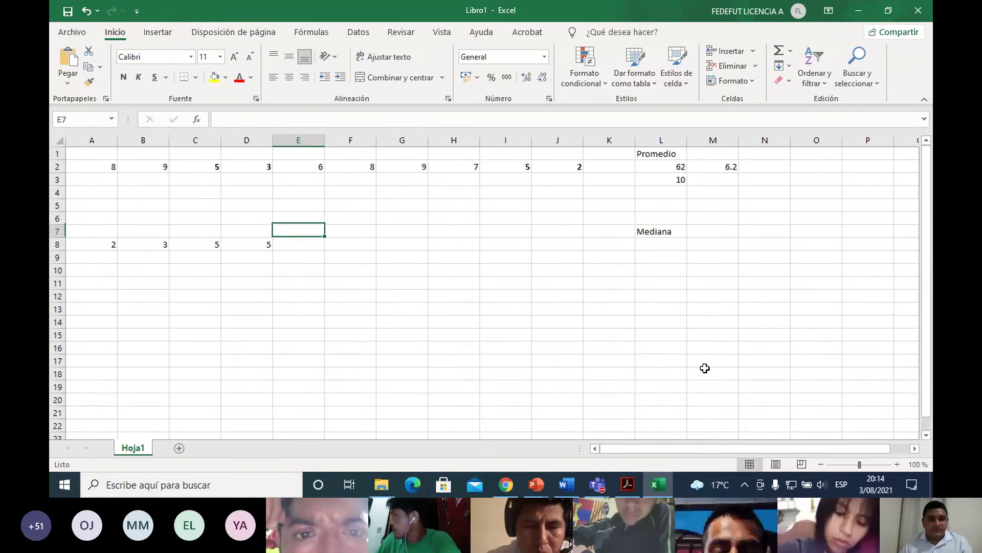
pyautogui.write('6')
pyautogui.press('Up')
pyautogui.press('Up')
pyautogui.press('Up')
pyautogui.press('Up')
pyautogui.press('Up')
pyautogui.press('Up')
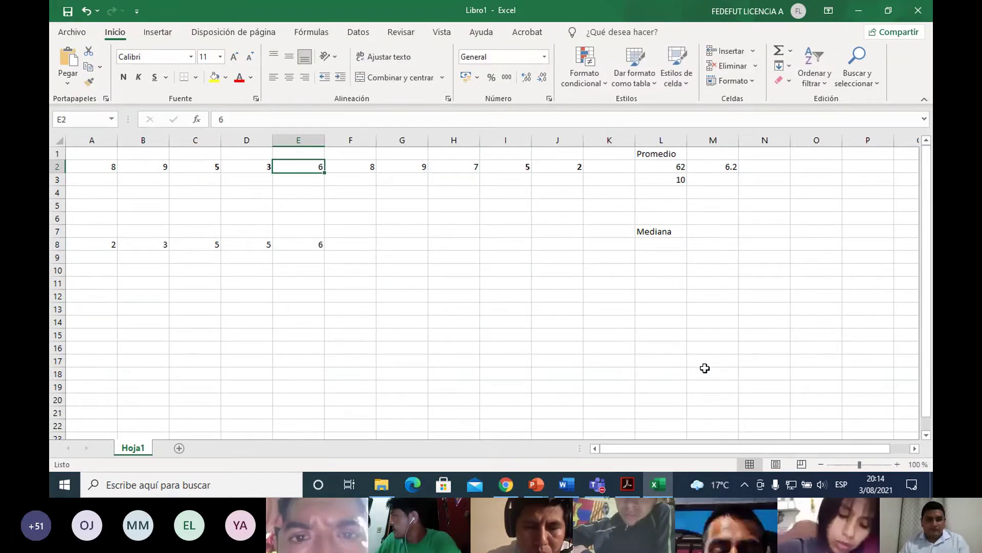
# Enter 7 in cell F8 as the next value of the ordered list.
pyautogui.press('Right')
pyautogui.press('Right')
pyautogui.press('Right')
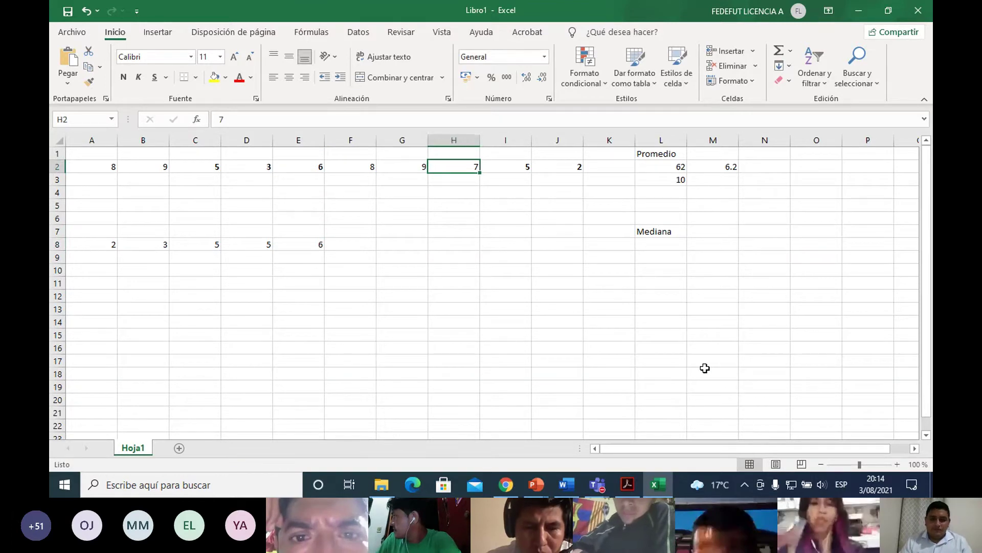
pyautogui.press('Down')
pyautogui.press('Down')
pyautogui.press('Down')
pyautogui.press('Down')
pyautogui.press('Down')
pyautogui.press('Down')
pyautogui.press('Left')
pyautogui.press('Left')
pyautogui.write('7')
pyautogui.press('Right')
# Bold the 7 in cell H2 of the original data row.
pyautogui.press('Up')
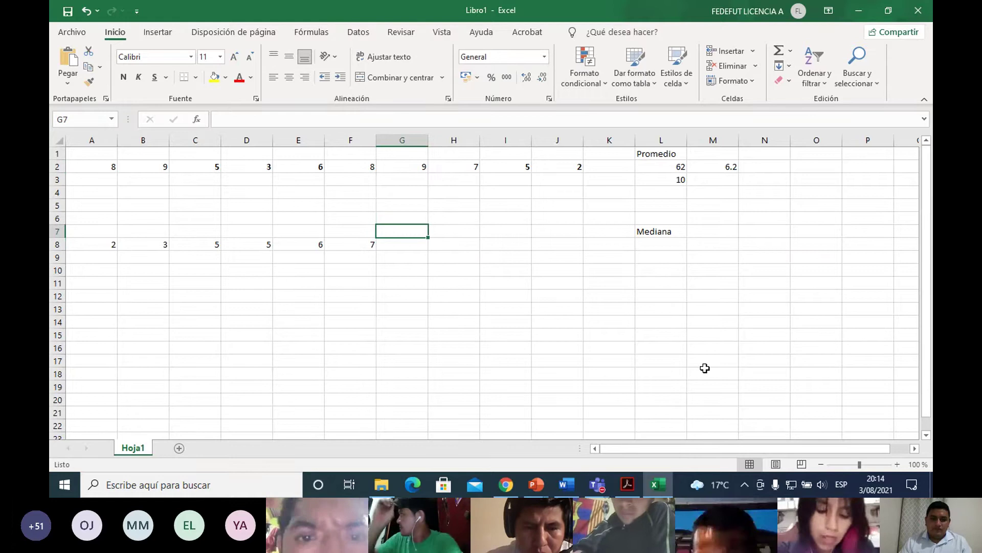
pyautogui.press('Up')
pyautogui.press('Up')
pyautogui.press('Up')
pyautogui.press('Up')
pyautogui.press('Right')
pyautogui.press('Up')
# Enter 8 in both G8 and H8 of the ordered list.
pyautogui.press('Down')
pyautogui.press('Down')
pyautogui.press('Down')
pyautogui.press('Down')
pyautogui.press('Down')
pyautogui.press('Down')
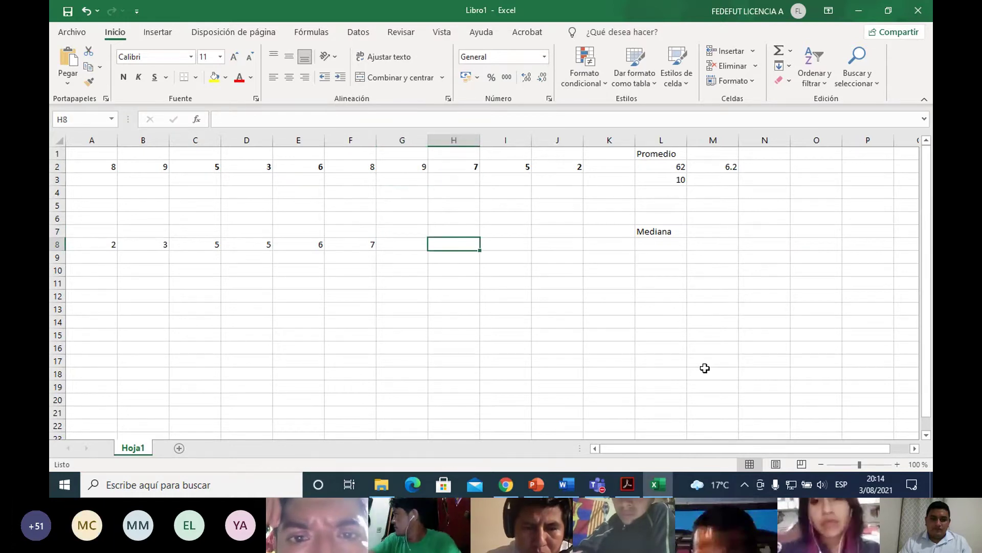
pyautogui.press('Left')
pyautogui.write('8')
pyautogui.press('Right')
pyautogui.write('8')
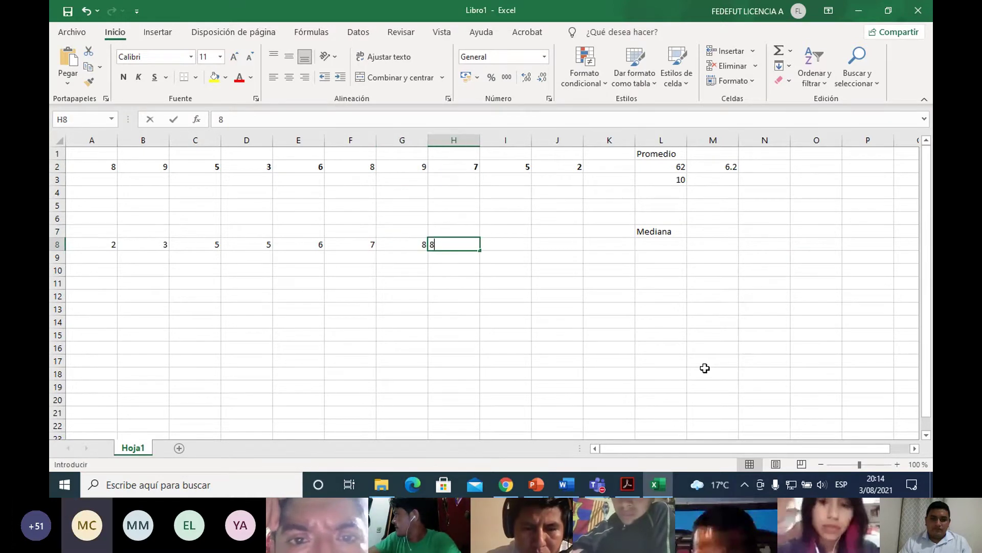
pyautogui.press('Right')
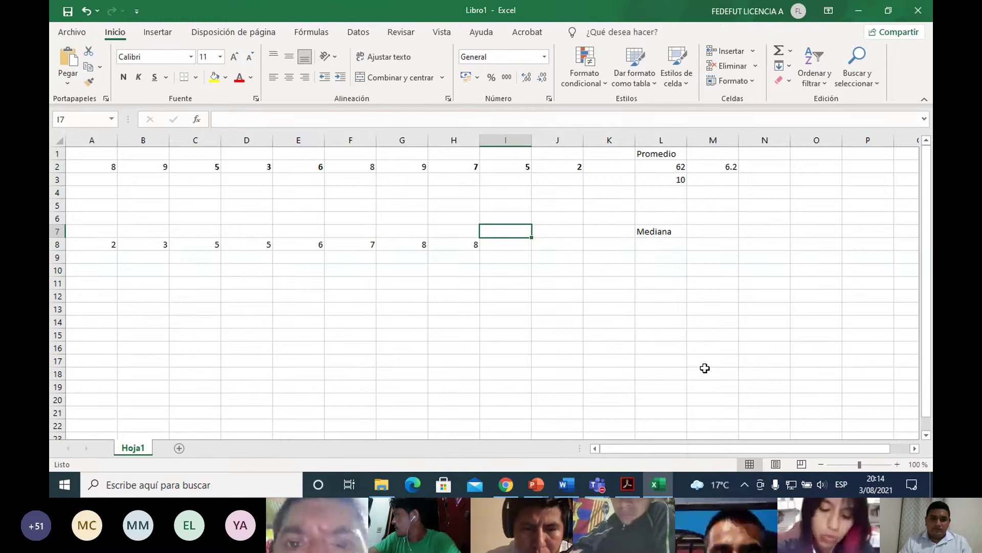
# Complete the ordered list in row 8 by entering 9 in both I8 and J8.
pyautogui.press('F2')
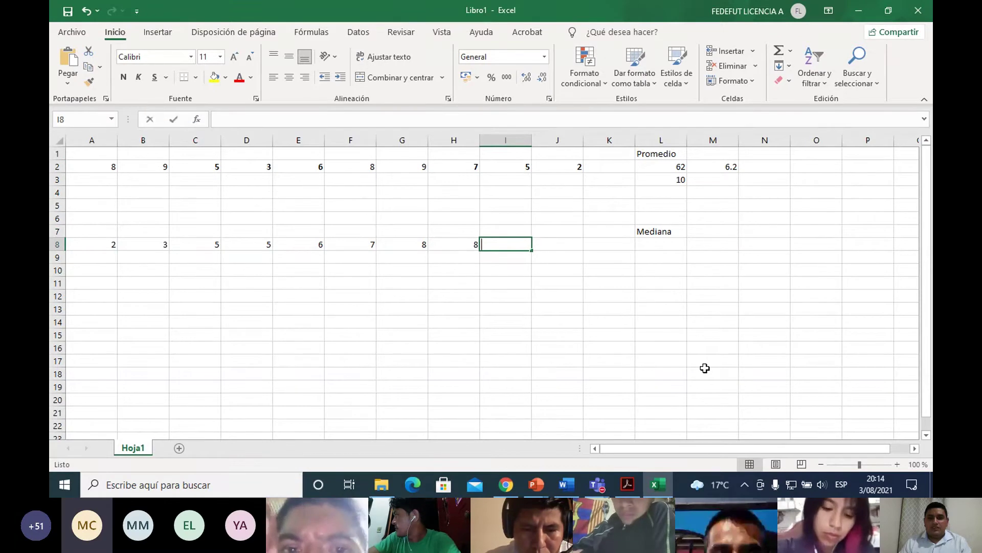
pyautogui.write('9')
pyautogui.press('Right')
pyautogui.write('9')
pyautogui.press('Right')
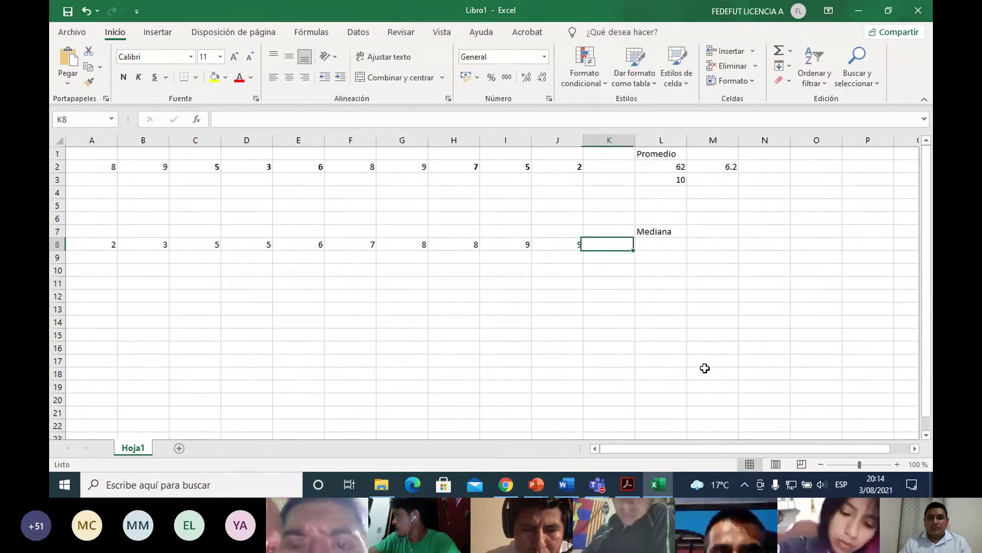
pyautogui.press('Right')
pyautogui.press('Right')
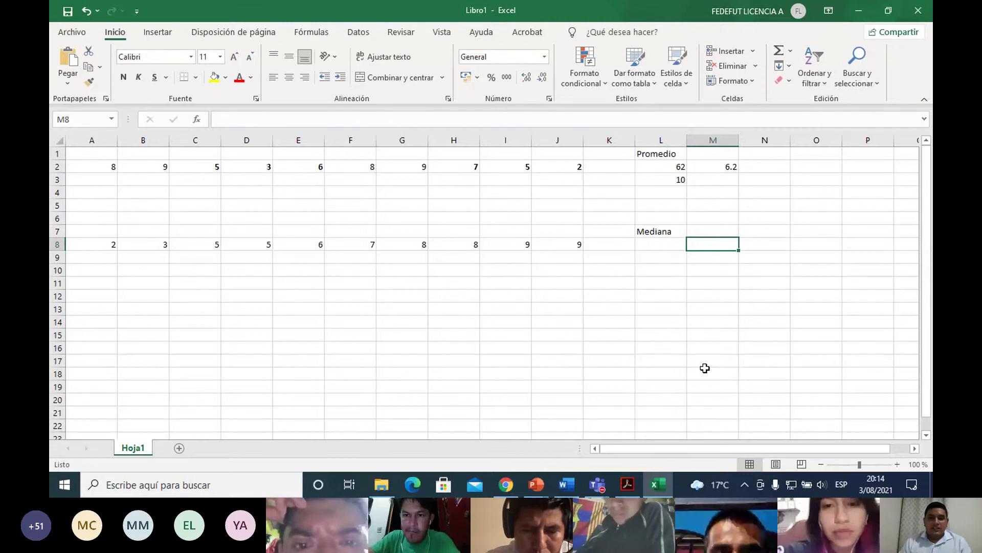
# Switch to FINAL (2).pdf in Adobe Acrobat to read how the median is calculated, and return to the Excel workbook.
pyautogui.hotkey('alt', 'Tab')
pyautogui.hotkey('alt', 'Tab')
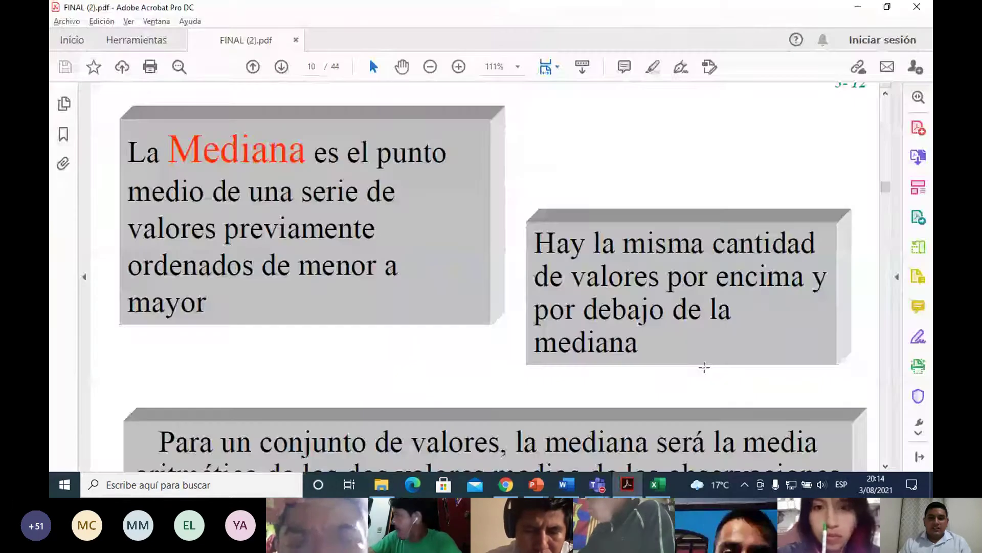
pyautogui.scroll(-5, 704, 367)
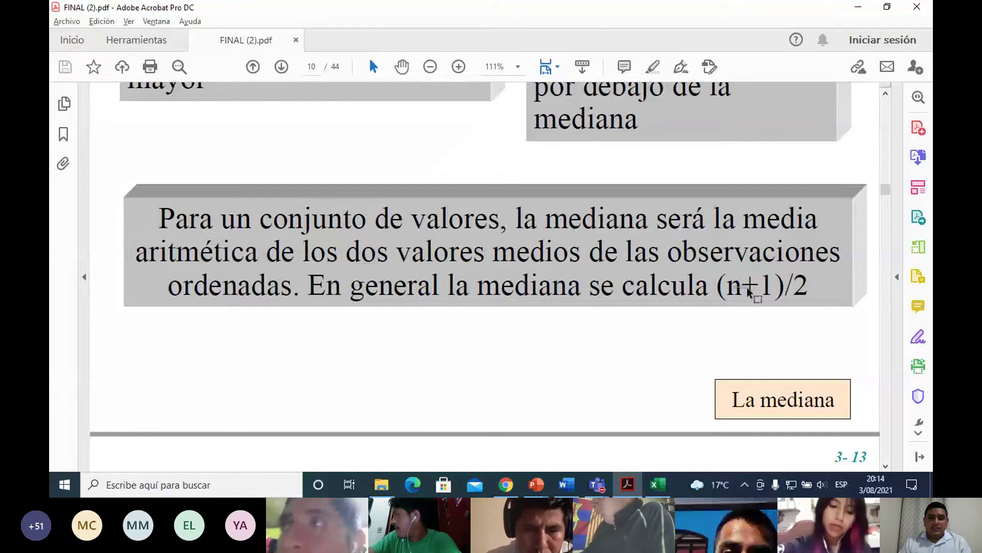
pyautogui.hotkey('alt', 'Tab')
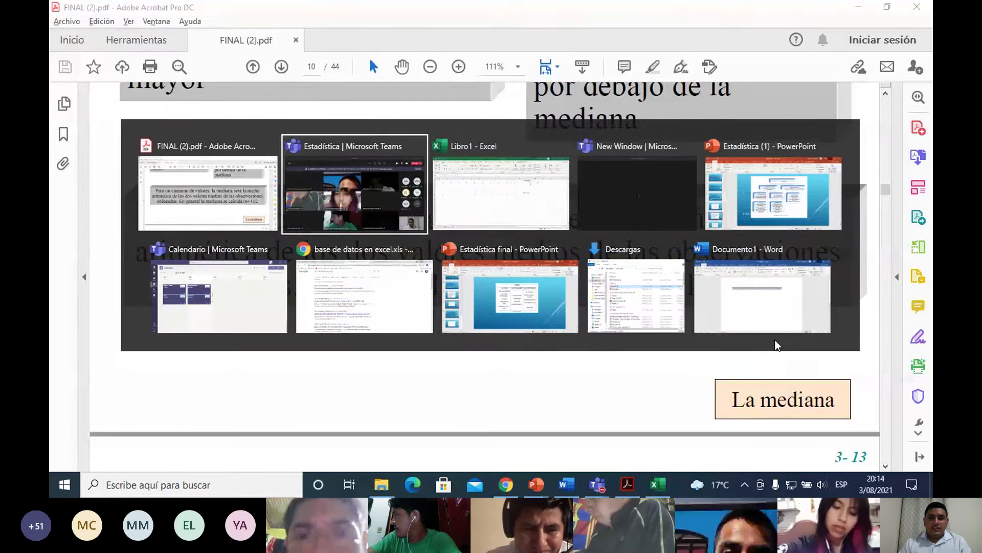
pyautogui.hotkey('alt', 'Tab')
# Select the ordered values in row 8, starting from J8, to check how many there are.
pyautogui.click(604, 246)
pyautogui.click(672, 244)
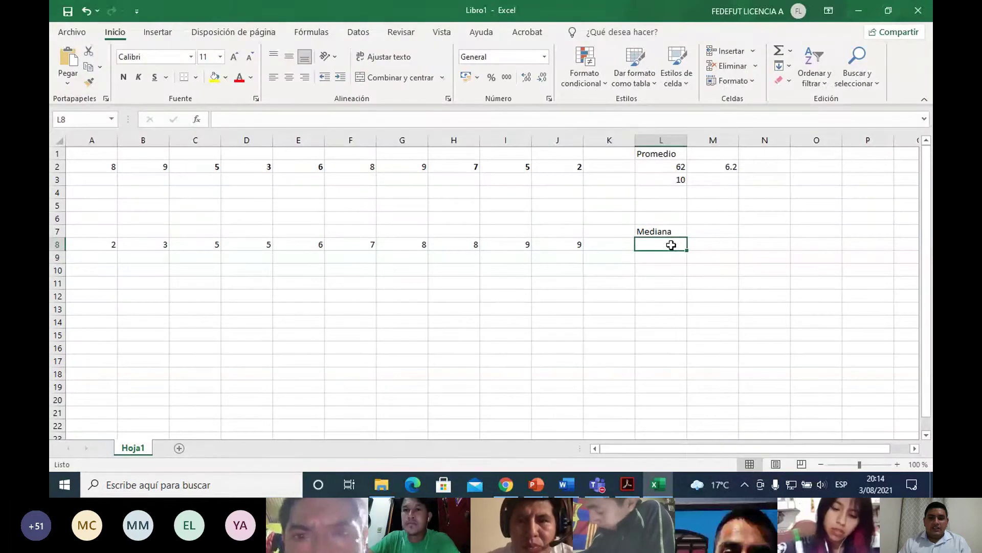
pyautogui.press('Left')
pyautogui.press('Left')
pyautogui.hotkey('shift', 'Left')
pyautogui.hotkey('shift', 'Left')
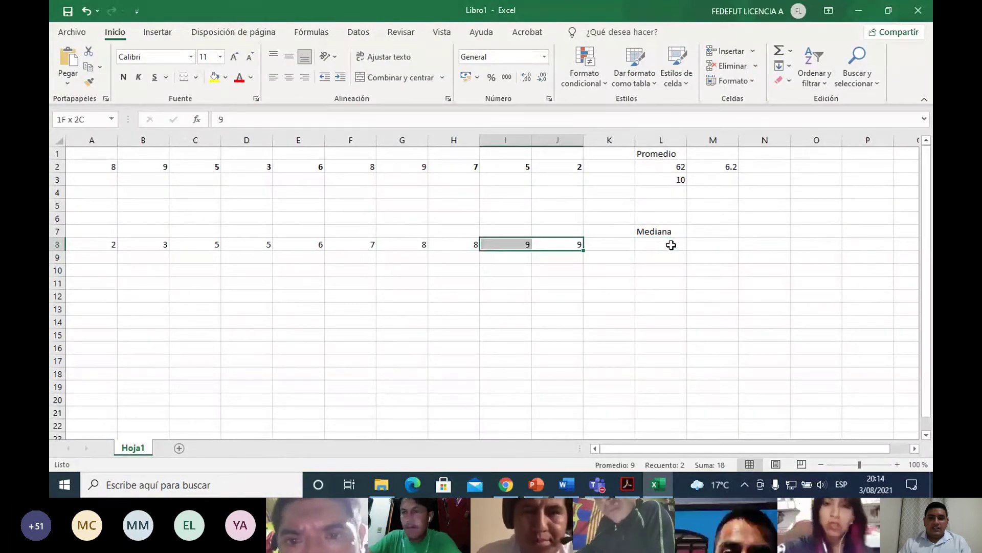
pyautogui.hotkey('ctrl', 'shift', 'Left')
# Enter a formula adding 10+1 in cell L8, below the Mediana label.
pyautogui.click(671, 244)
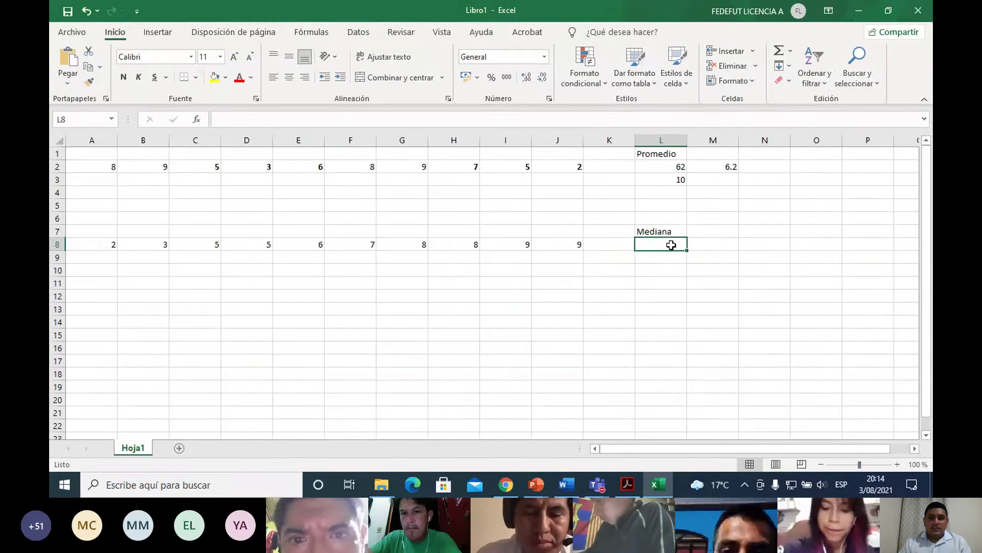
pyautogui.write('10+1')
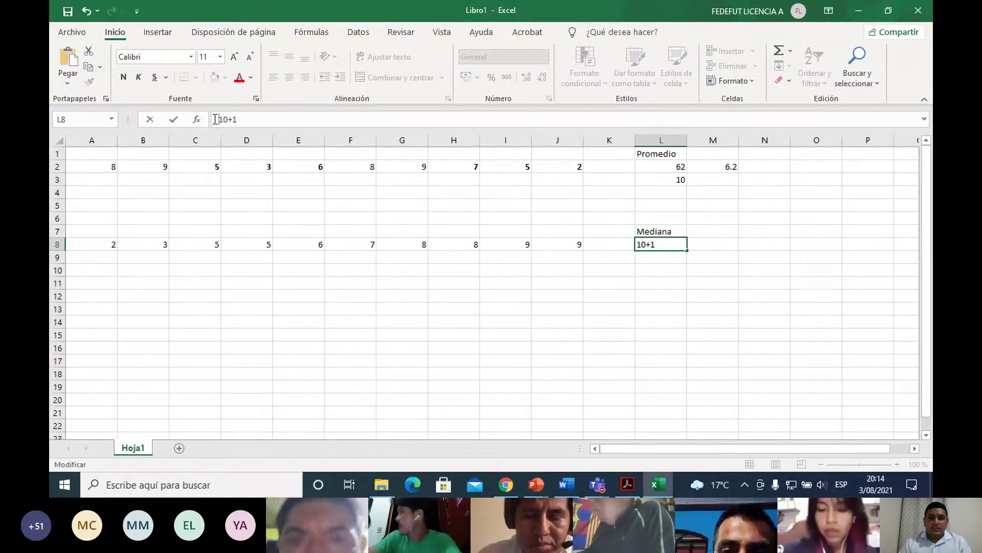
pyautogui.press('Return')
pyautogui.press('Up')
pyautogui.press('Right')
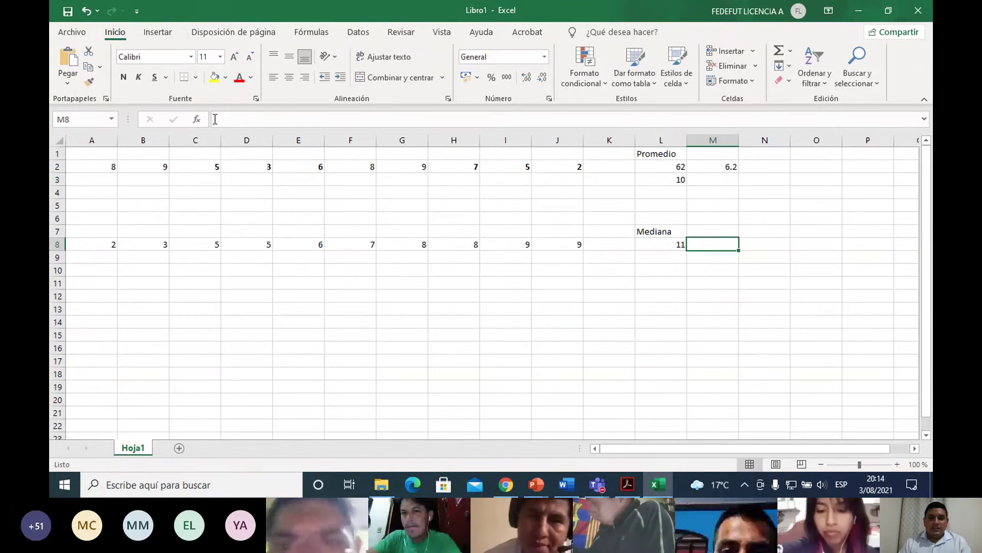
# Enter the formula =+L8/2 in cell M8, beside the 10+1 sum, to find the median's position.
pyautogui.write('=L8/2')
pyautogui.press('Return')
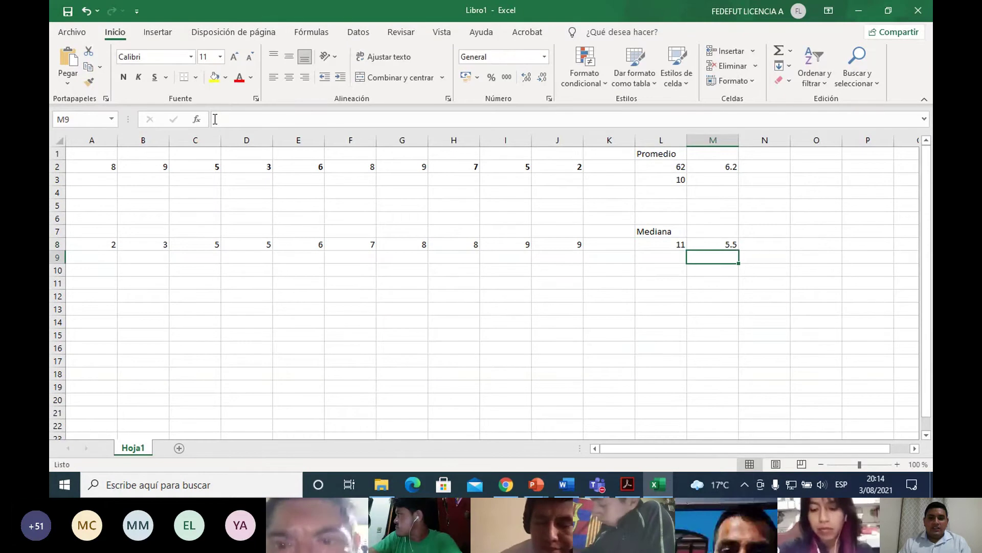
pyautogui.press('Up')
pyautogui.press('Down')
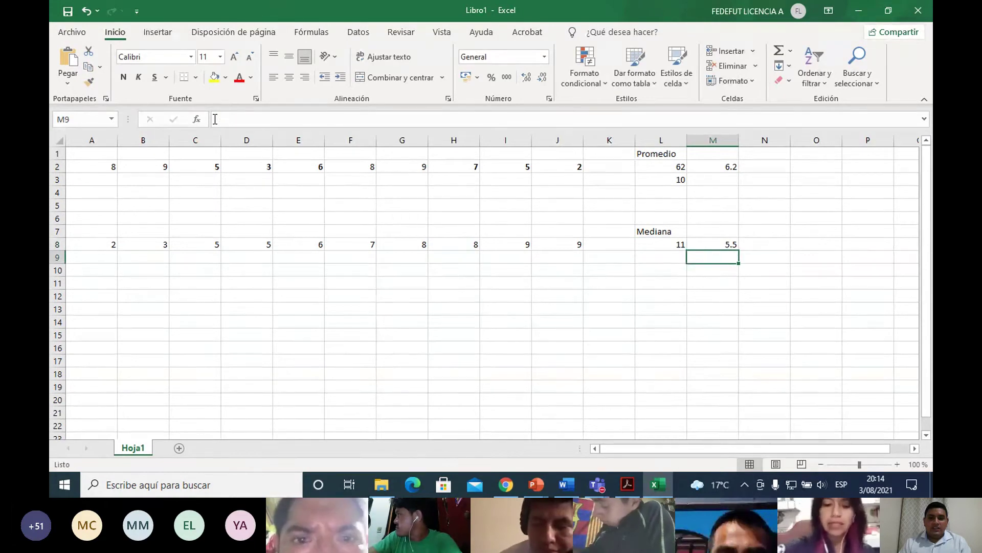
# Fill columns D and E with yellow.
pyautogui.press('Left')
pyautogui.press('Left')
pyautogui.press('Left')
pyautogui.press('Left')
pyautogui.press('Left')
pyautogui.press('Left')
pyautogui.press('Left')
pyautogui.press('Up')
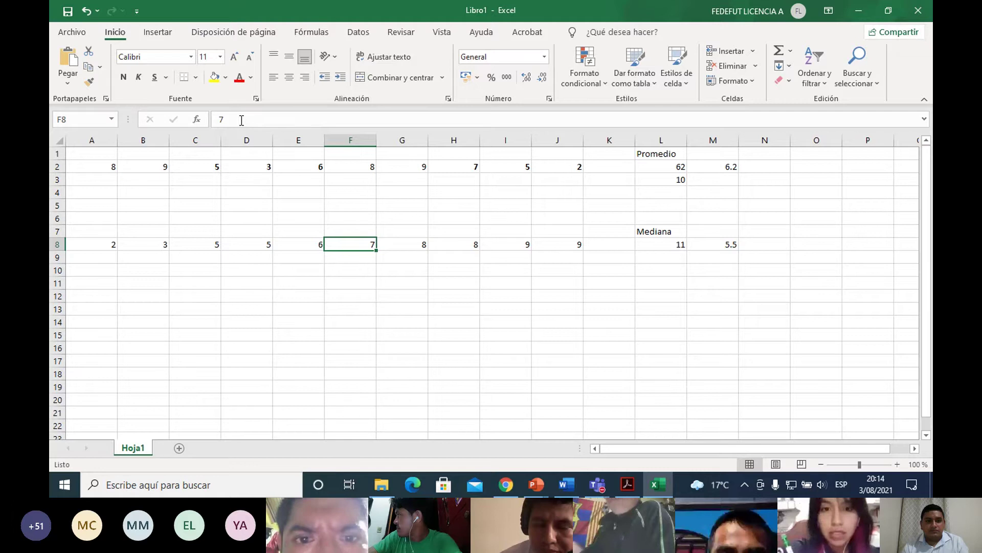
pyautogui.moveTo(246, 140); pyautogui.dragTo(299, 140)
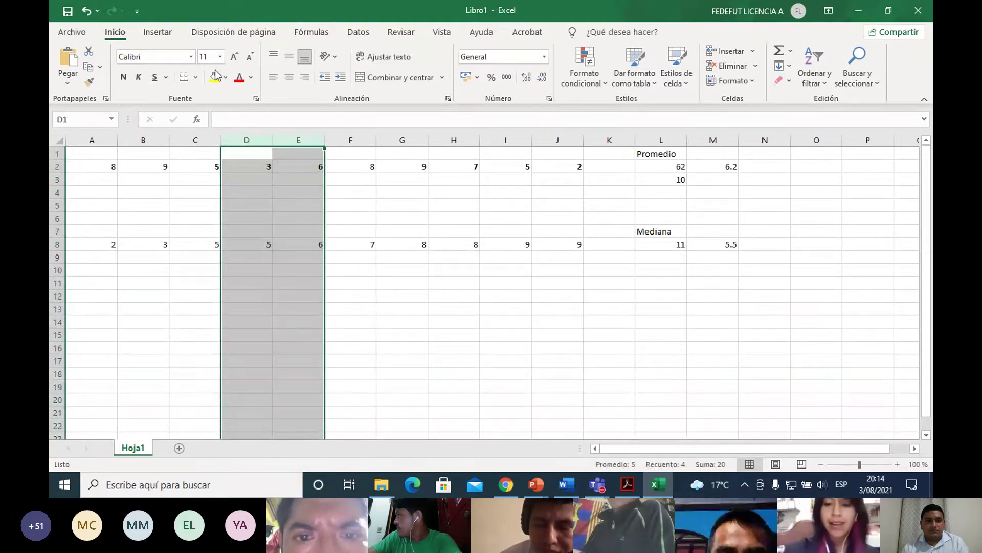
pyautogui.click(214, 77)
pyautogui.click(287, 243)
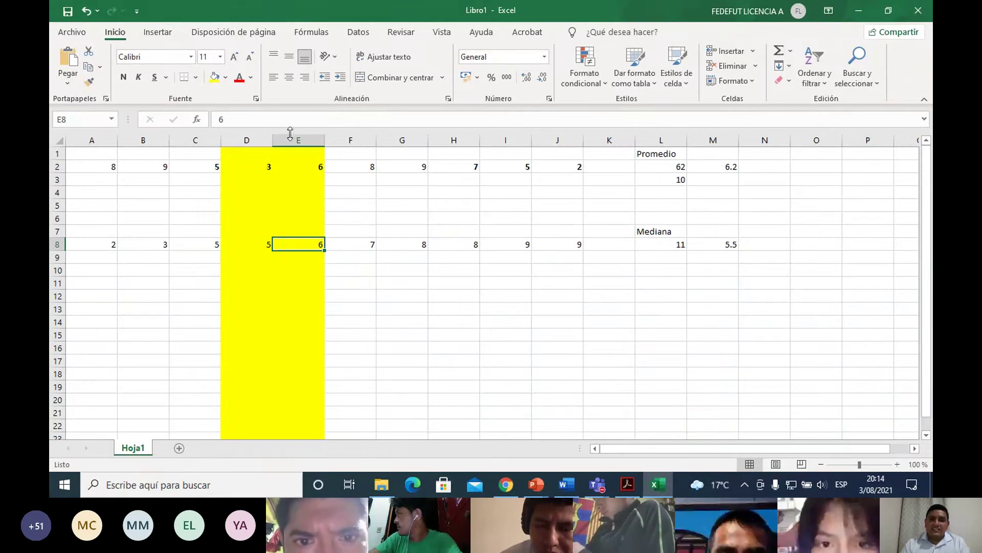
pyautogui.click(760, 248)
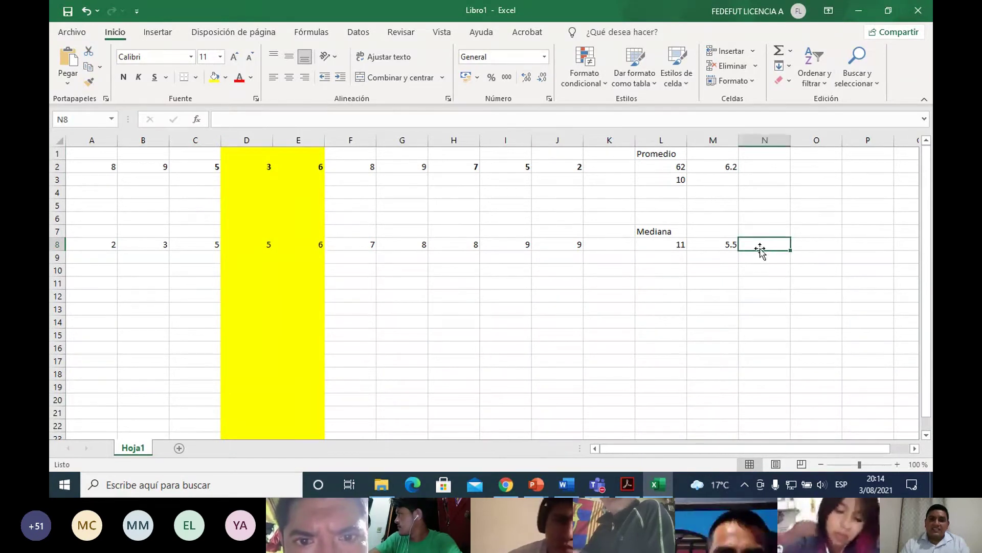
pyautogui.press('Left')
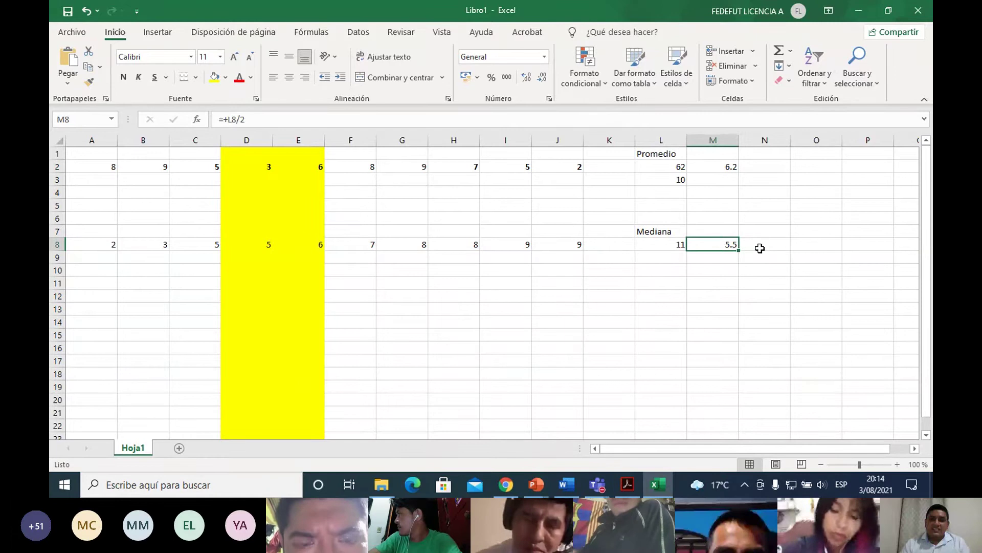
pyautogui.press('Left')
pyautogui.press('Left')
pyautogui.press('Left')
pyautogui.press('Left')
pyautogui.press('Left')
pyautogui.press('Left')
pyautogui.press('Left')
pyautogui.press('Left')
pyautogui.press('Down')
pyautogui.press('Down')
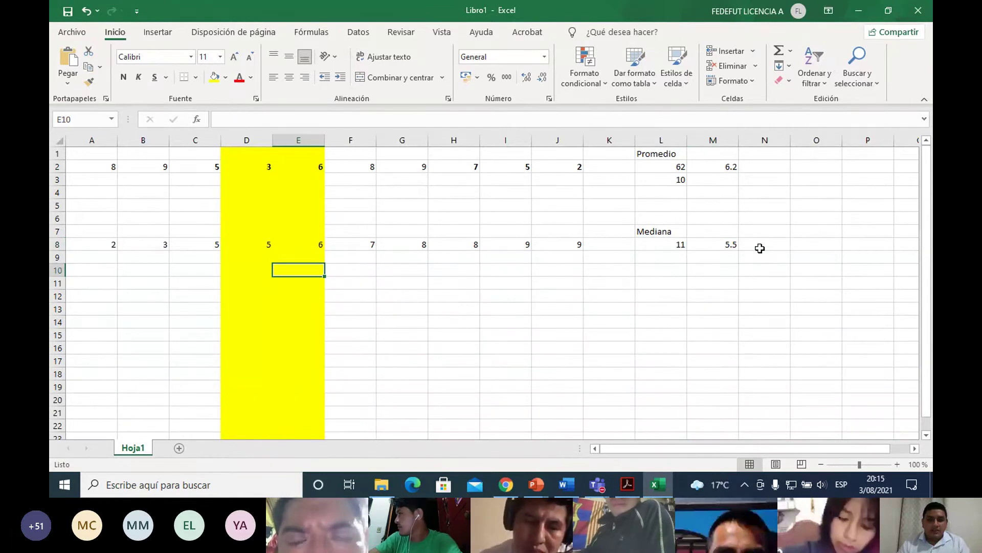
pyautogui.press('Left')
pyautogui.press('Left')
pyautogui.press('Left')
pyautogui.press('Down')
pyautogui.press('Down')
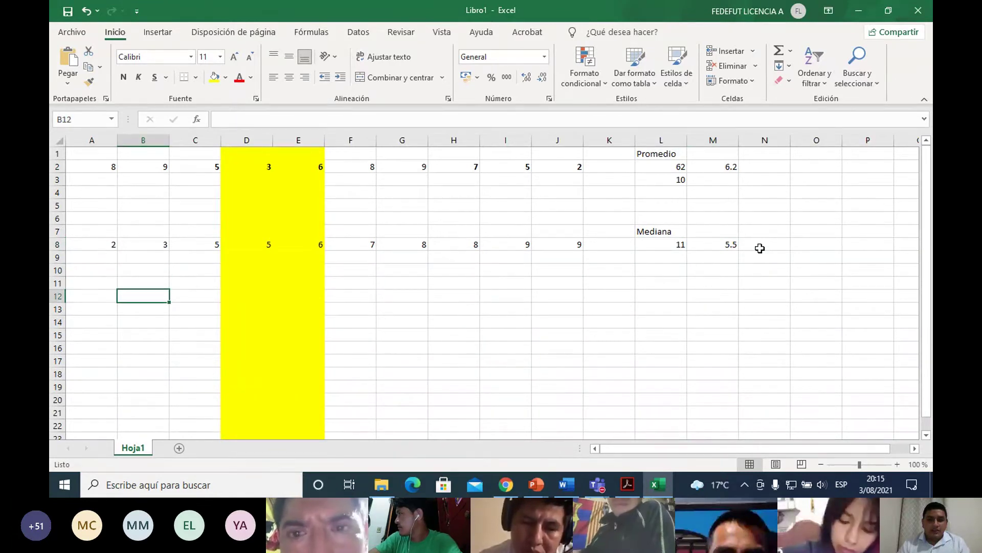
pyautogui.press('Left')
# Switch to FINAL (2).pdf in Adobe Acrobat to read the median examples, its properties and the mode in Ejemplo 6, and return to the Excel workbook.
pyautogui.hotkey('alt', 'Tab')
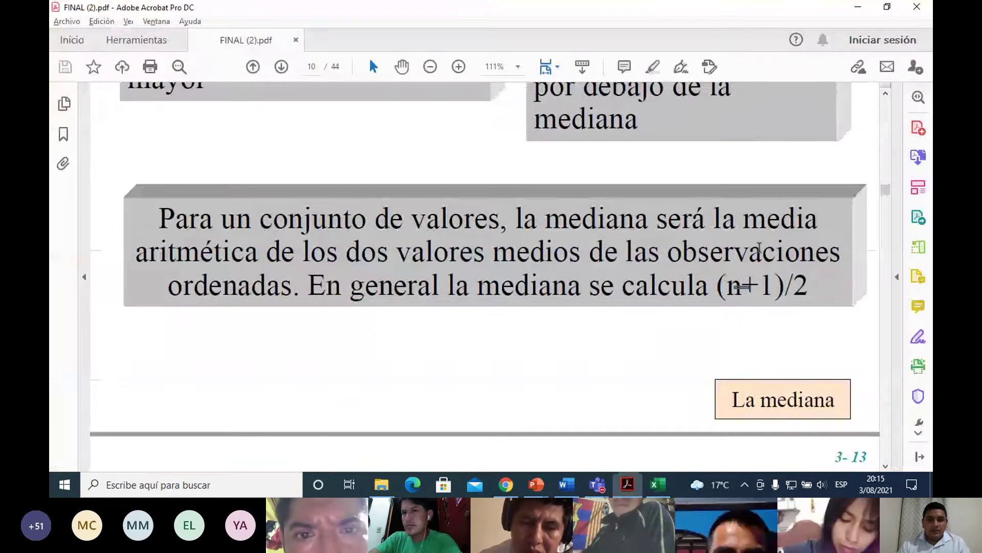
pyautogui.scroll(-6, 760, 247)
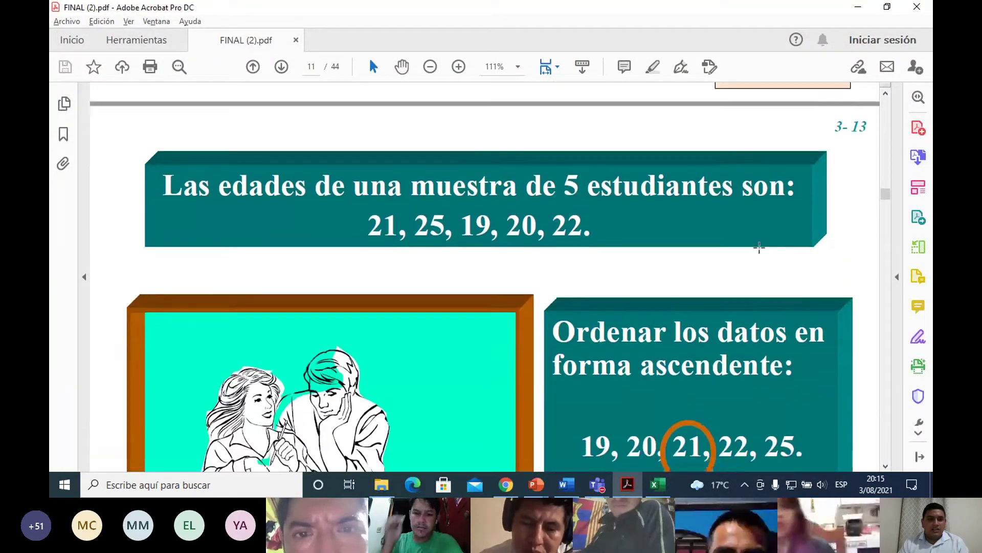
pyautogui.scroll(-15, 759, 253)
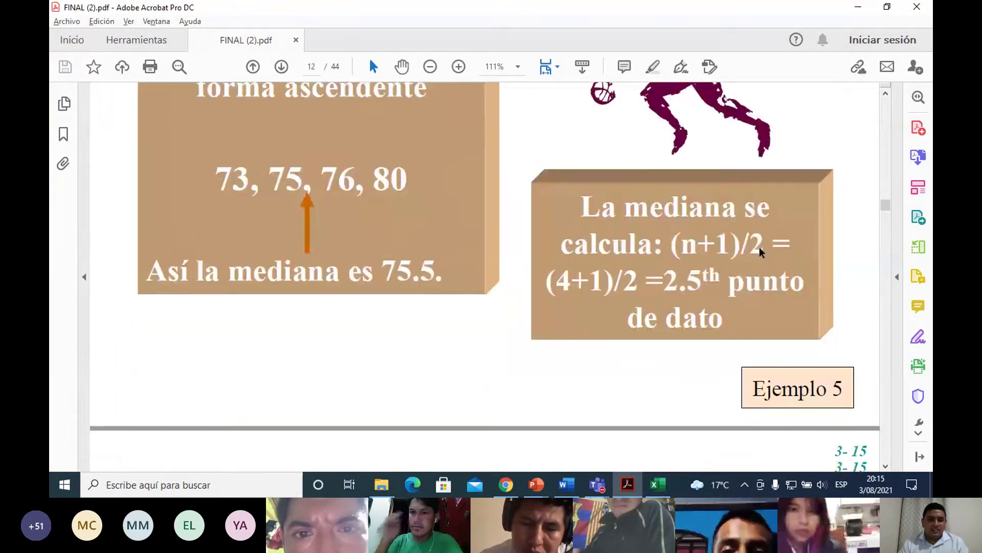
pyautogui.scroll(-1, 759, 252)
pyautogui.scroll(-3, 760, 251)
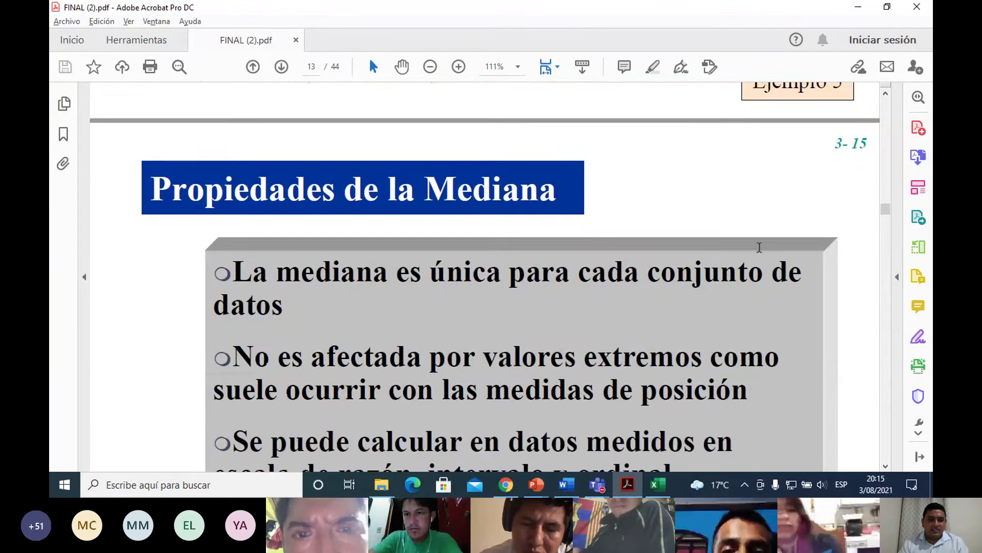
pyautogui.scroll(-1, 759, 247)
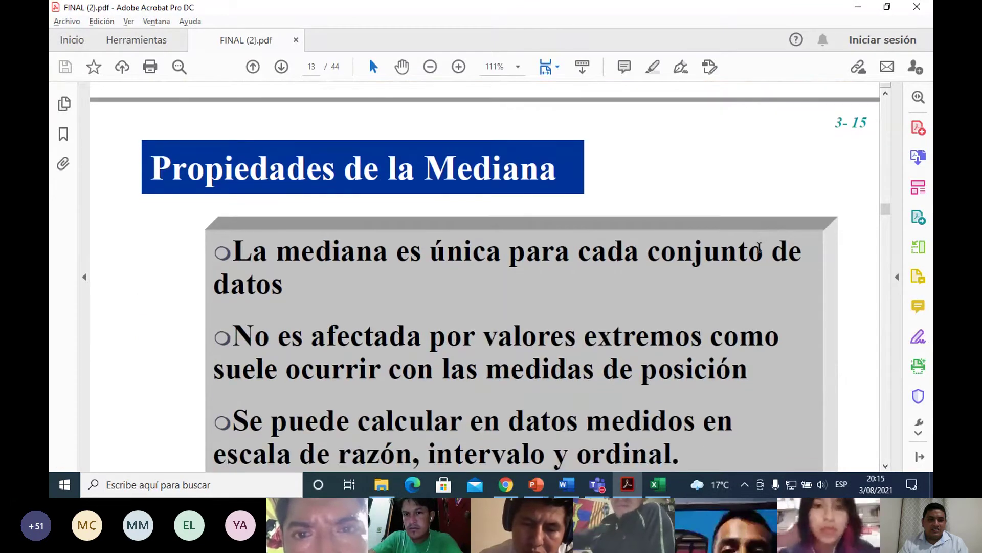
pyautogui.scroll(-10, 760, 249)
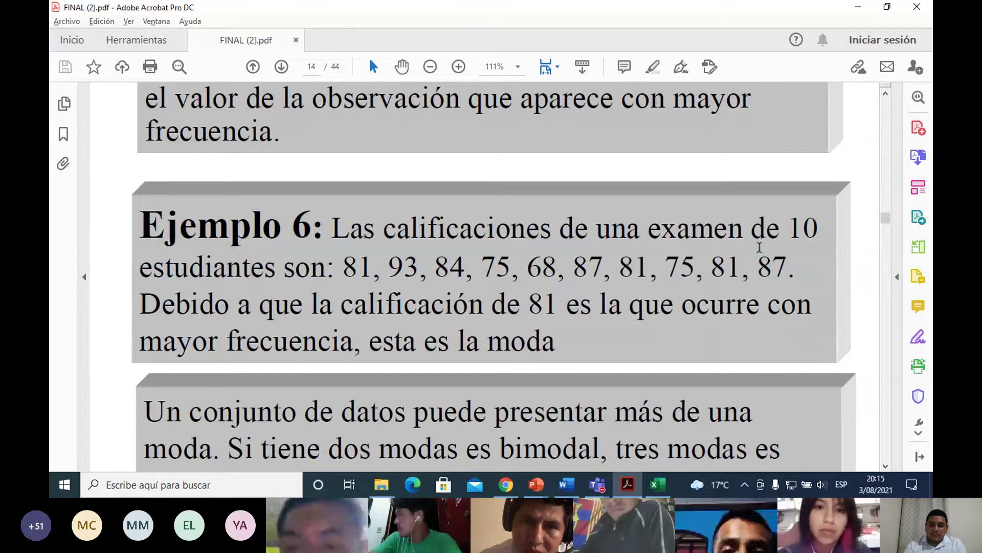
pyautogui.hotkey('alt', 'Tab')
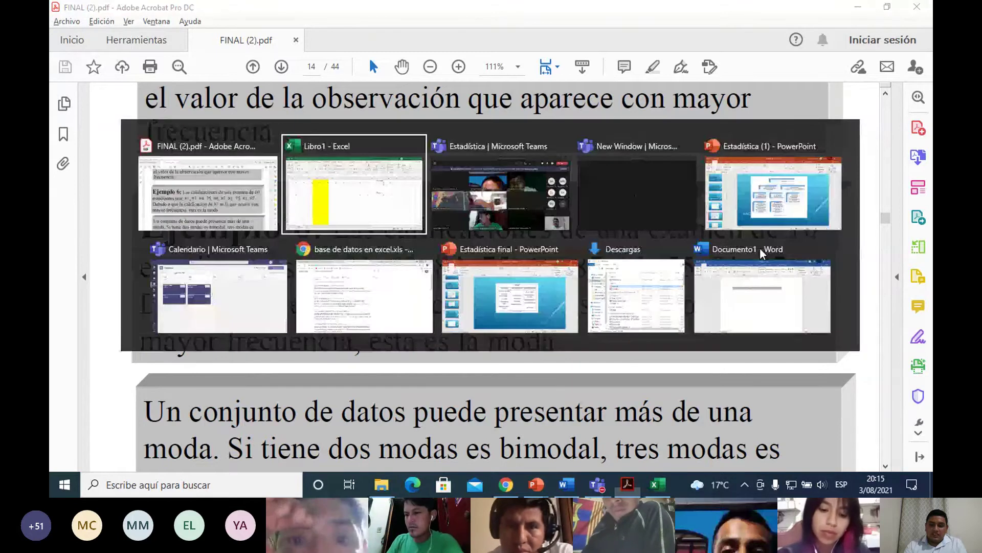
pyautogui.press('Right')
pyautogui.press('Up')
pyautogui.press('Up')
pyautogui.press('Up')
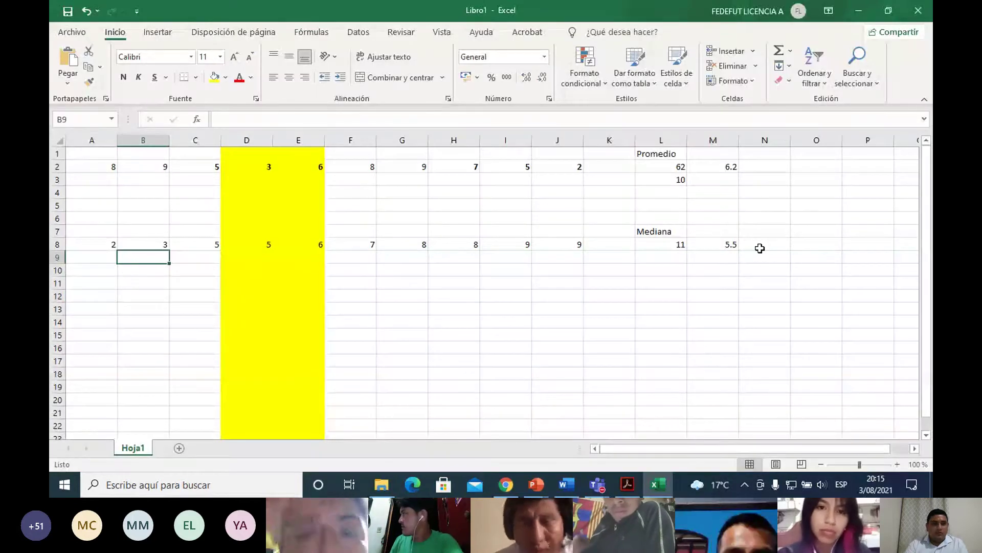
pyautogui.press('Up')
pyautogui.press('Right')
pyautogui.press('Right')
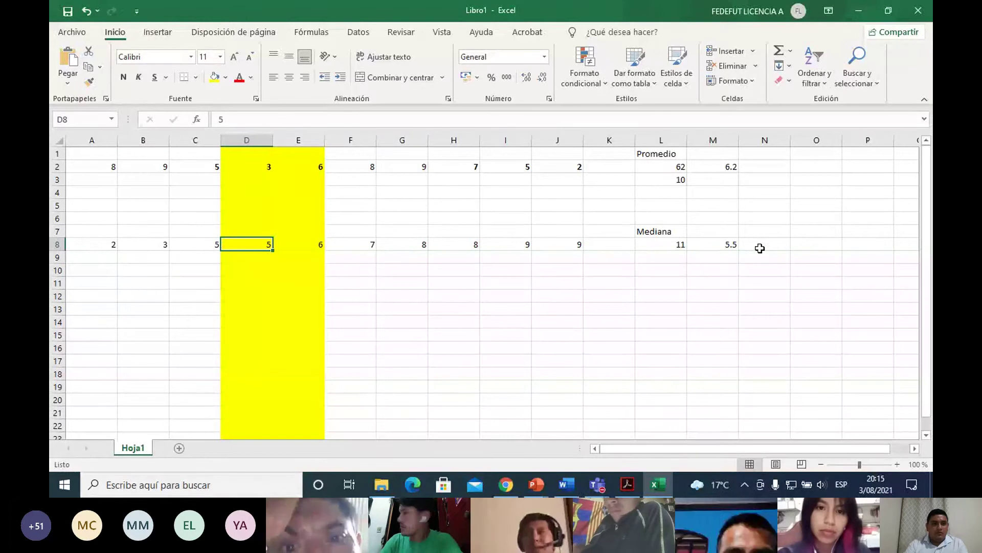
pyautogui.press('Down')
pyautogui.press('Down')
pyautogui.press('Down')
pyautogui.press('Left')
pyautogui.press('Left')
pyautogui.press('Left')
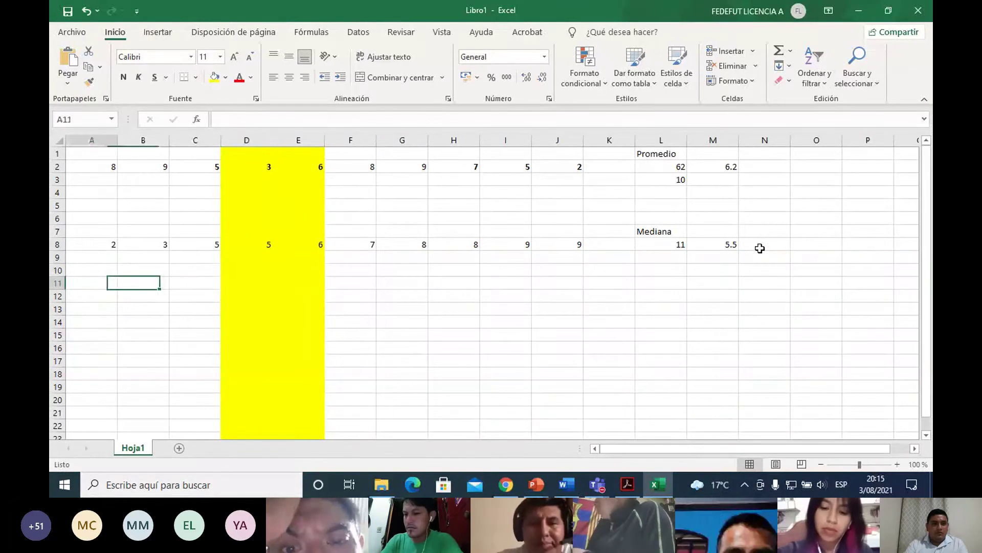
pyautogui.press('Right')
pyautogui.write('2')
pyautogui.press('Left')
pyautogui.press('Up')
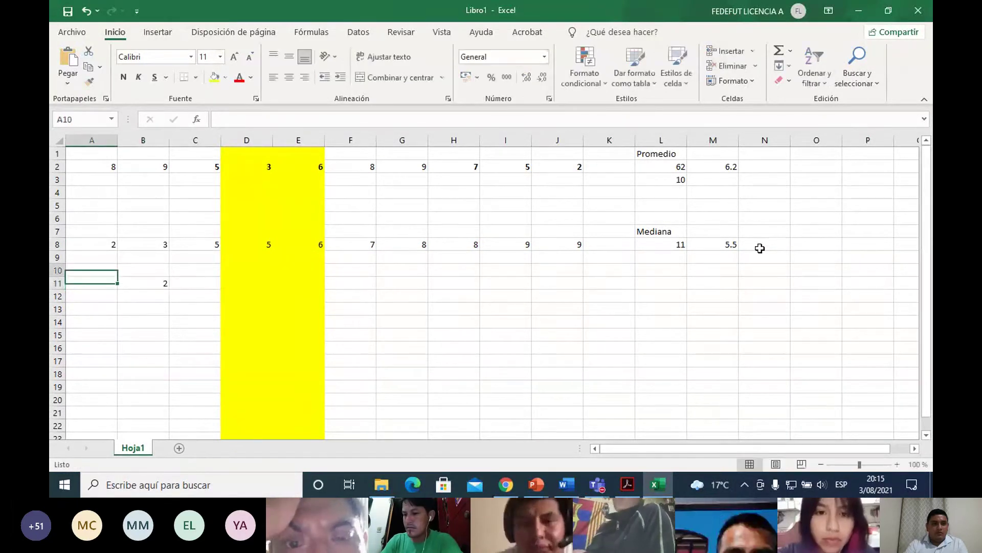
# Enter the headings Valore in B11 and Repeticiones in C11 for a frequency table below the ordered values.
pyautogui.press('Right')
pyautogui.press('Down')
pyautogui.write('Valore')
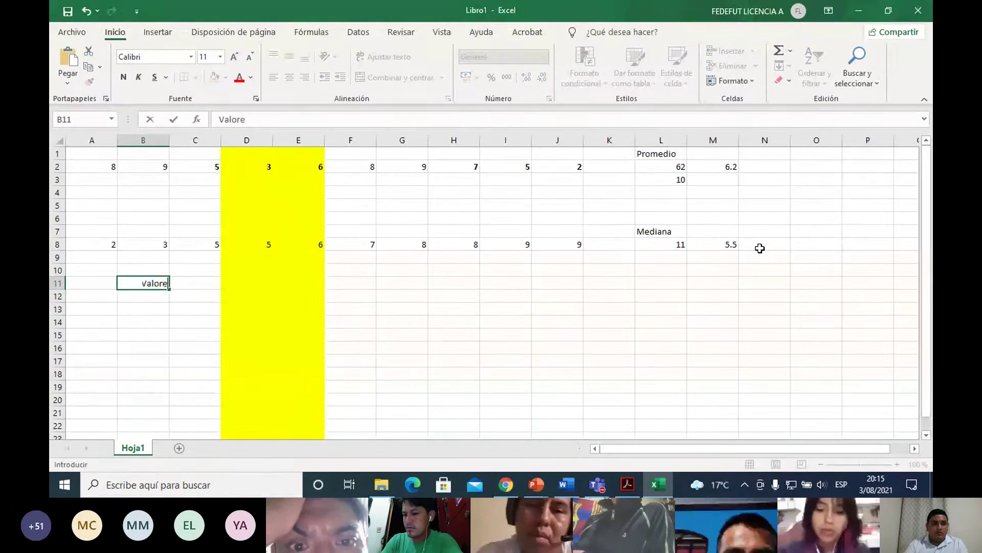
pyautogui.press('Tab')
pyautogui.write('Repeticiones')
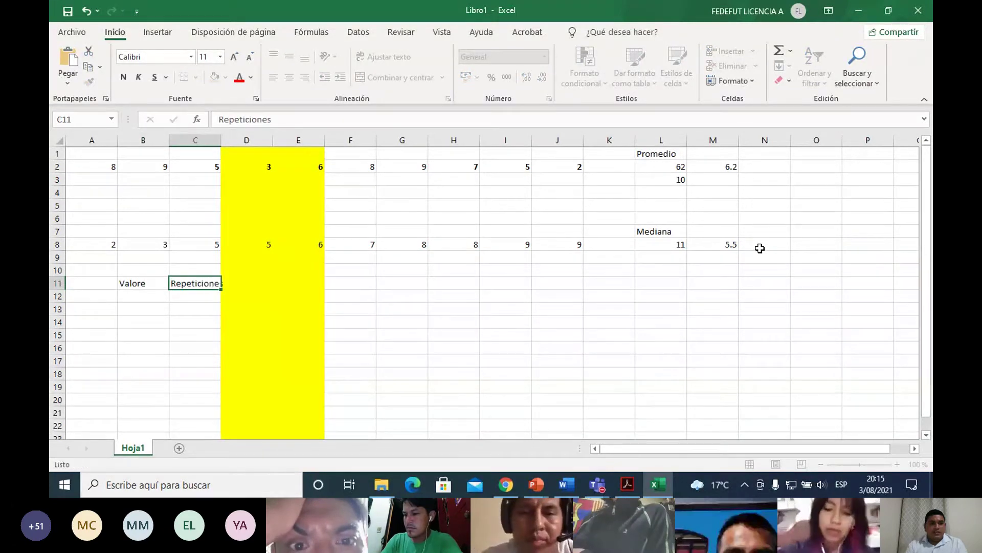
pyautogui.press('Return')
# Record the values 2, 3 and 5 in B12:B14 with repetitions 1, 1 and 2 in C12:C14.
pyautogui.write('2')
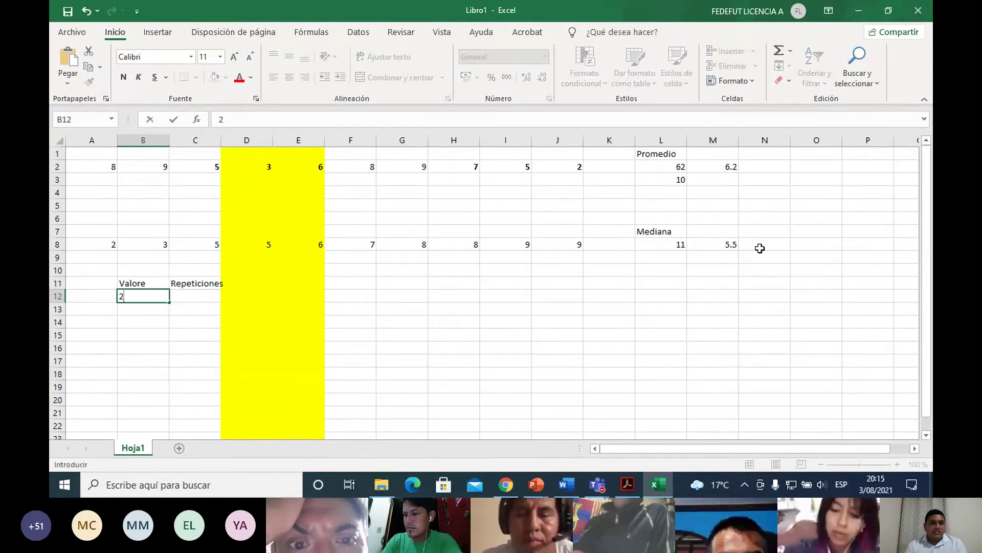
pyautogui.press('Tab')
pyautogui.write('1')
pyautogui.press('Return')
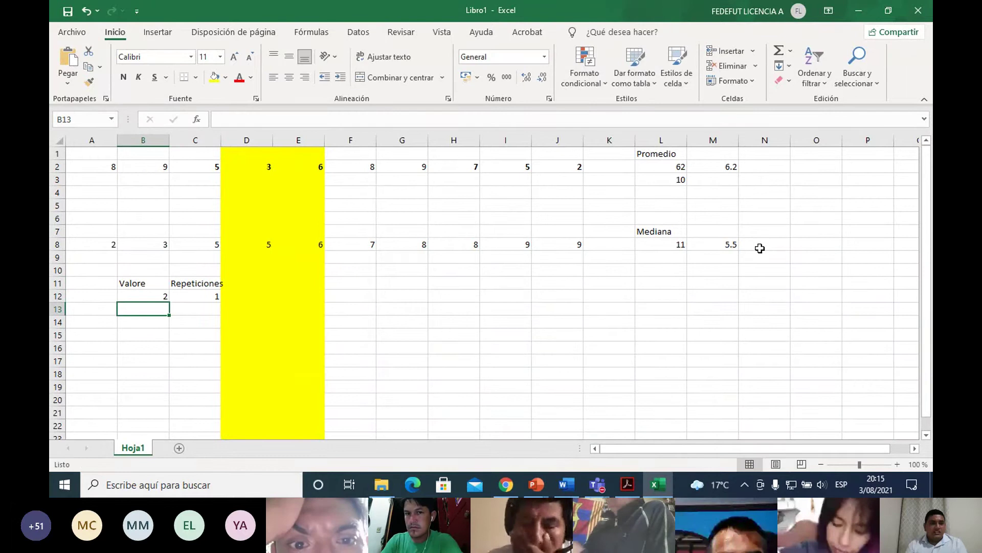
pyautogui.write('3')
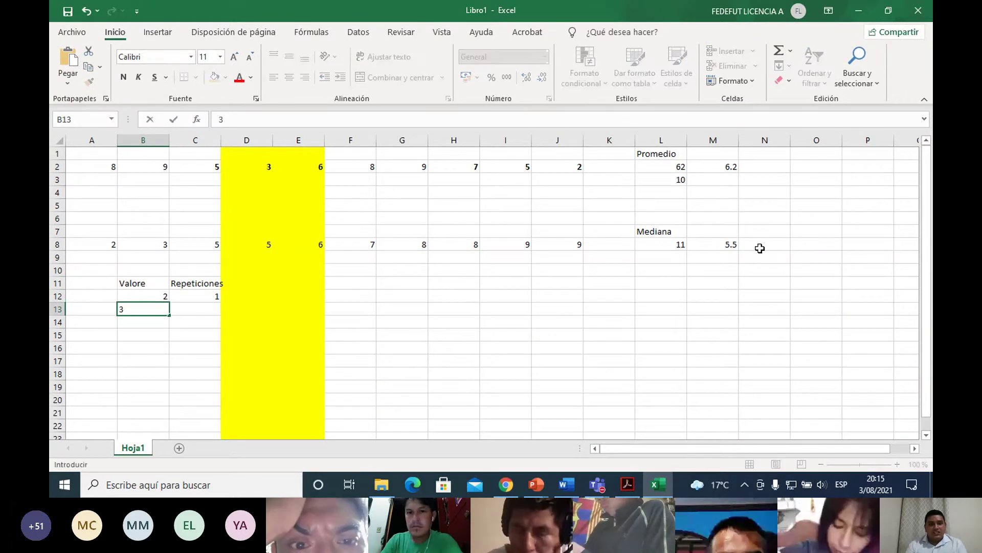
pyautogui.press('Tab')
pyautogui.write('1')
pyautogui.press('Return')
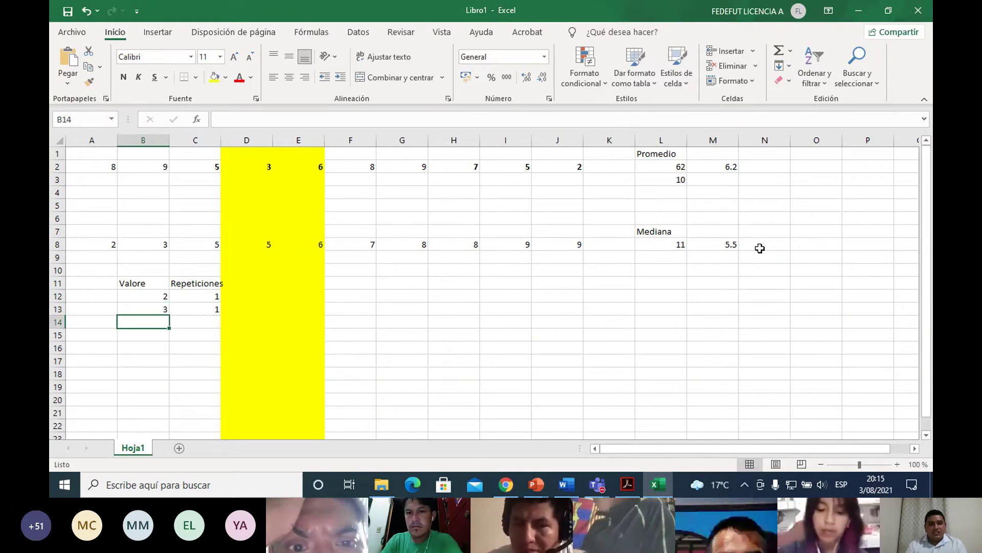
pyautogui.write('5')
pyautogui.press('Tab')
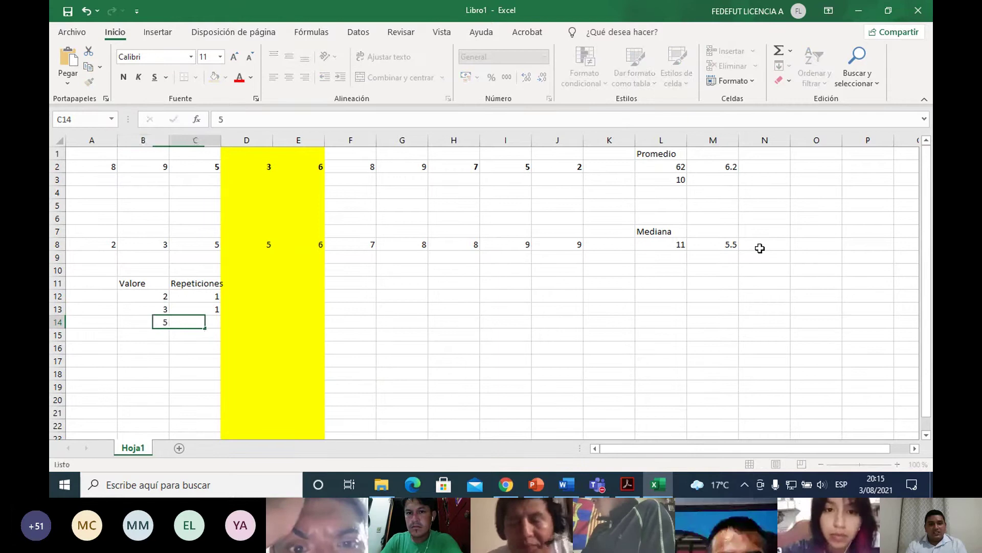
pyautogui.write('2')
pyautogui.press('Return')
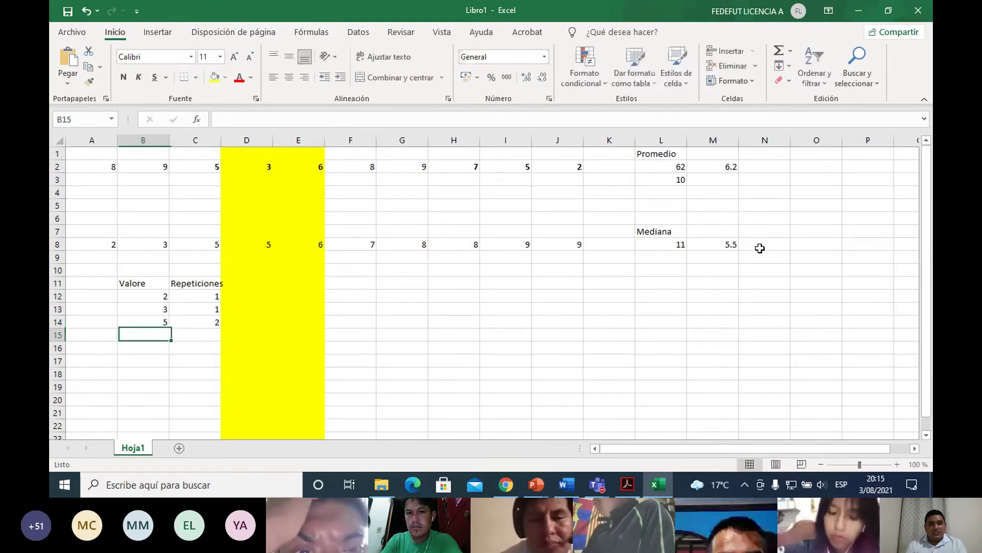
# Add the values 6 and 7 in B15 and B16 with 1 repetition each in column C.
pyautogui.write('6')
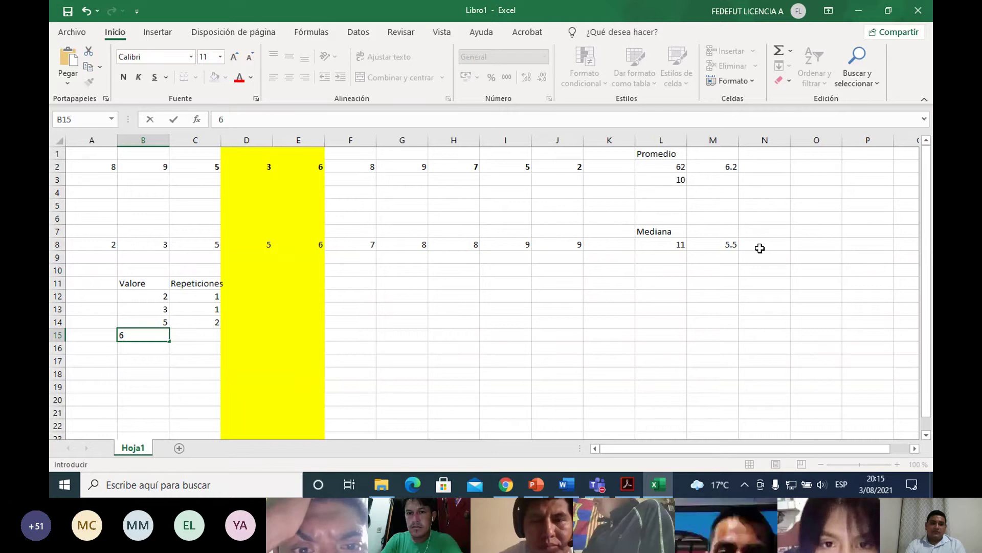
pyautogui.press('Tab')
pyautogui.write('1')
pyautogui.press('Return')
pyautogui.write('7')
pyautogui.press('Tab')
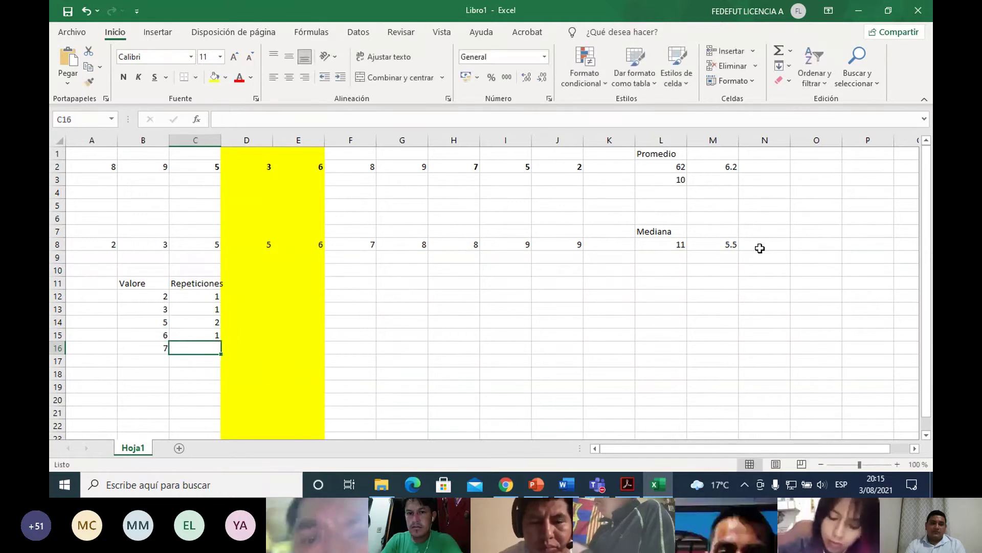
pyautogui.write('1')
pyautogui.press('Return')
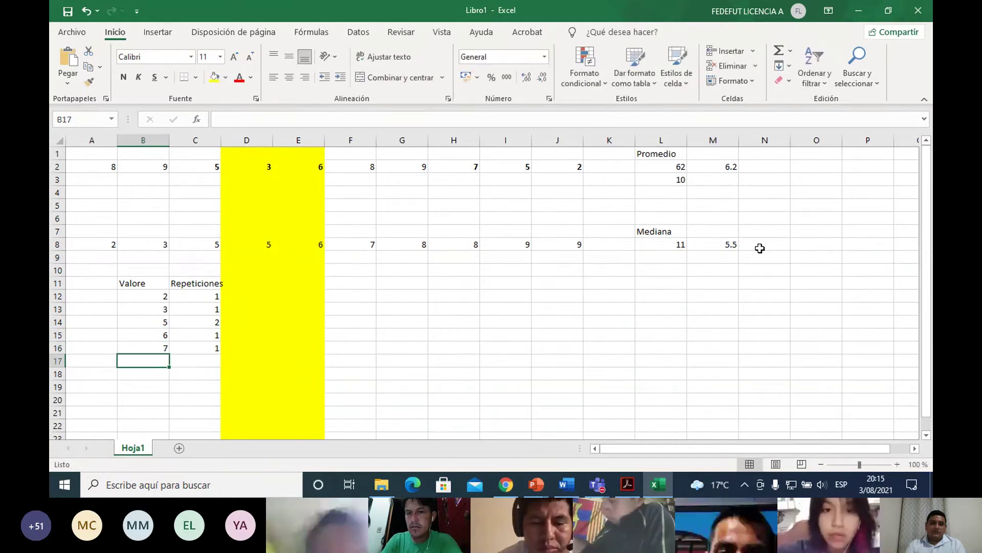
# Complete the frequency table with the values 8 and 9 in B17 and B18 and 2 repetitions each in column C.
pyautogui.write('8')
pyautogui.press('Tab')
pyautogui.write('2')
pyautogui.press('Return')
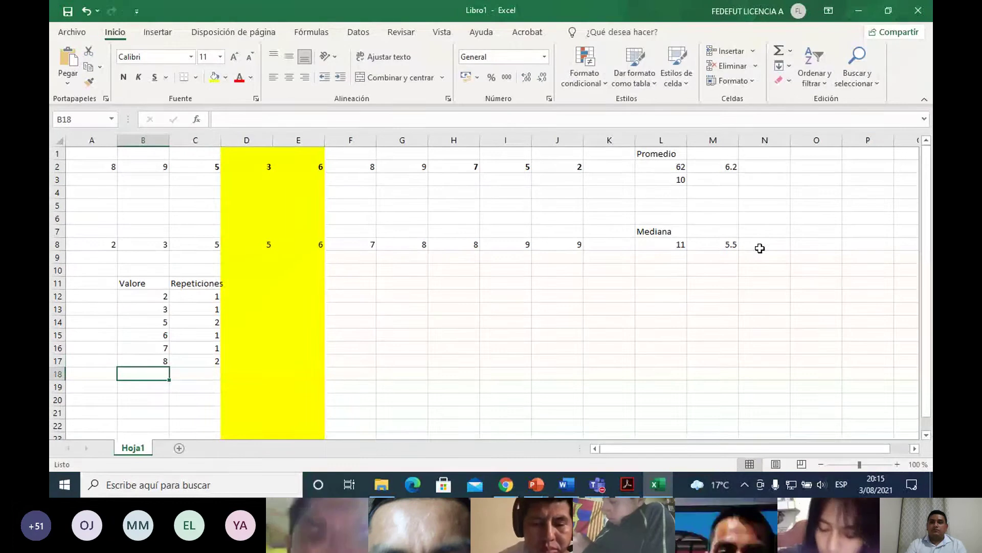
pyautogui.write('9')
pyautogui.press('Tab')
pyautogui.write('2')
pyautogui.press('Return')
# Select the repetitions in C12:C18, starting from C18, to check their total.
pyautogui.press('Up')
pyautogui.press('Right')
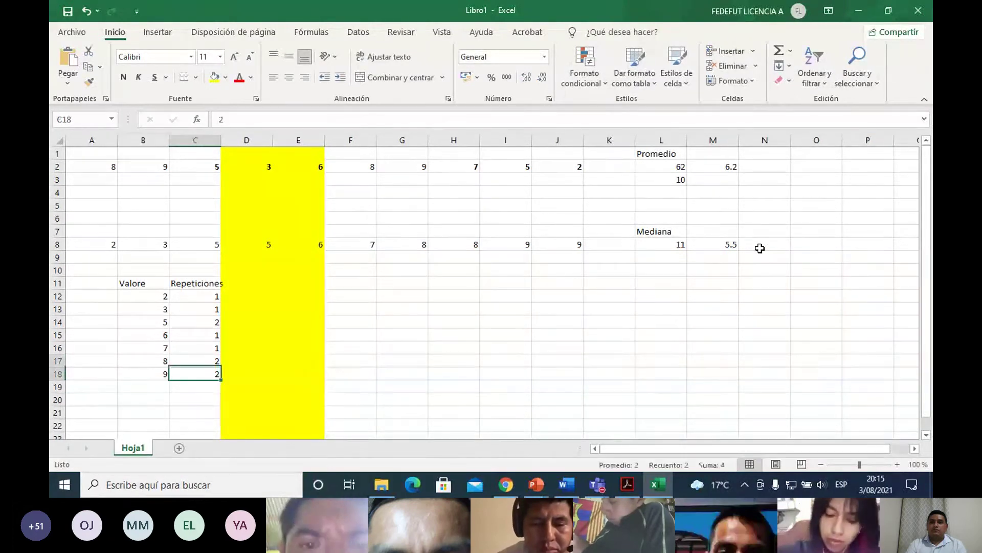
pyautogui.hotkey('shift', 'Up')
pyautogui.hotkey('shift', 'Up')
pyautogui.hotkey('shift', 'Up')
pyautogui.hotkey('shift', 'Up')
pyautogui.hotkey('shift', 'Up')
pyautogui.hotkey('shift', 'Up')
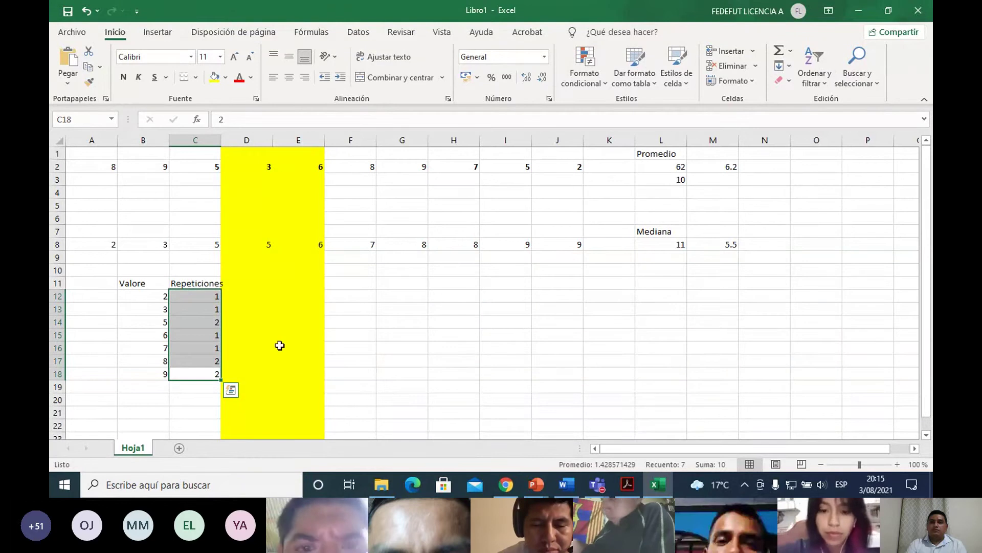
pyautogui.press('Down')
pyautogui.press('Down')
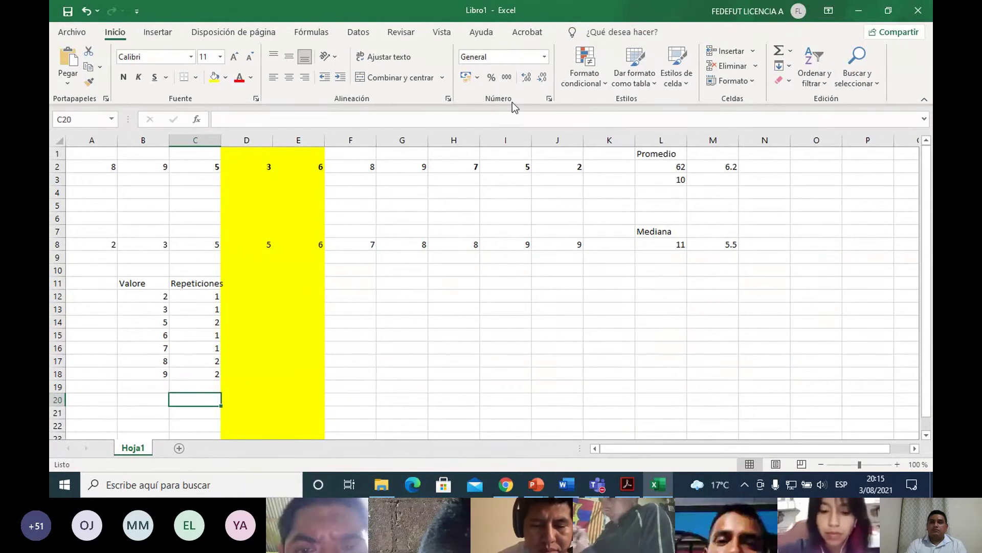
# Total the repetitions of the frequency table in C20 with AutoSum.
pyautogui.click(779, 51)
pyautogui.press('Return')
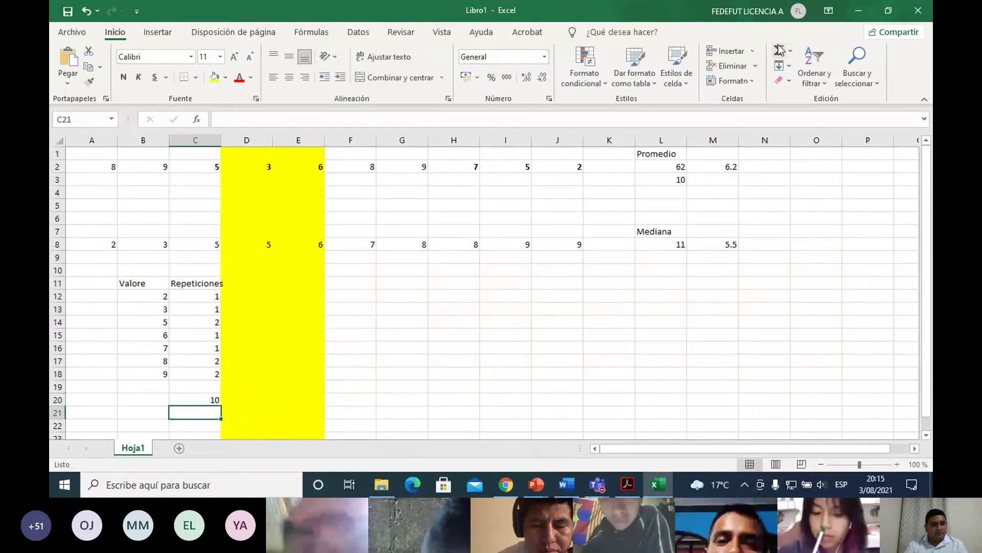
pyautogui.press('Return')
# Examine the repetition counts in column C and compare the value 5 with its repetitions in row 14.
pyautogui.press('Up')
pyautogui.press('Up')
pyautogui.press('Up')
pyautogui.press('Up')
pyautogui.press('Up')
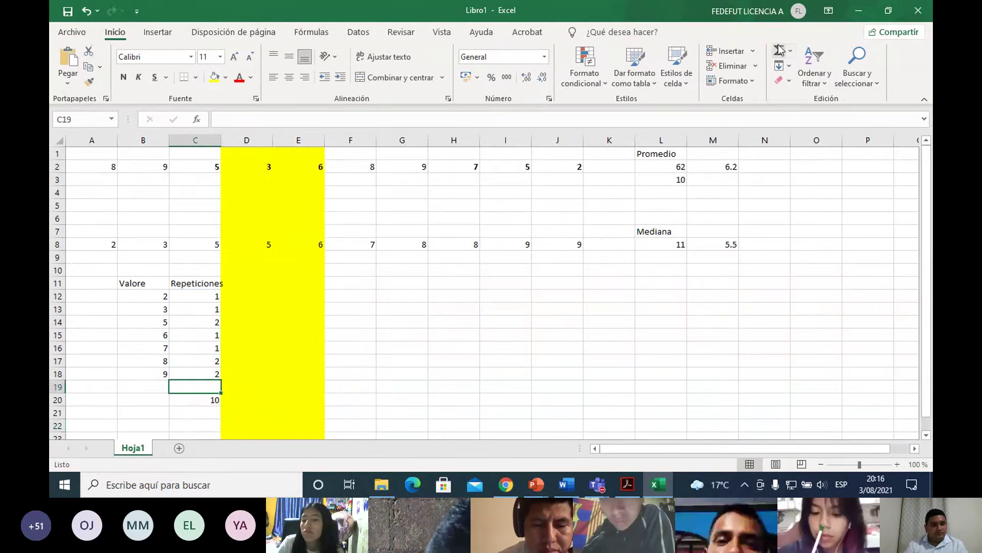
pyautogui.press('Up')
pyautogui.press('Up')
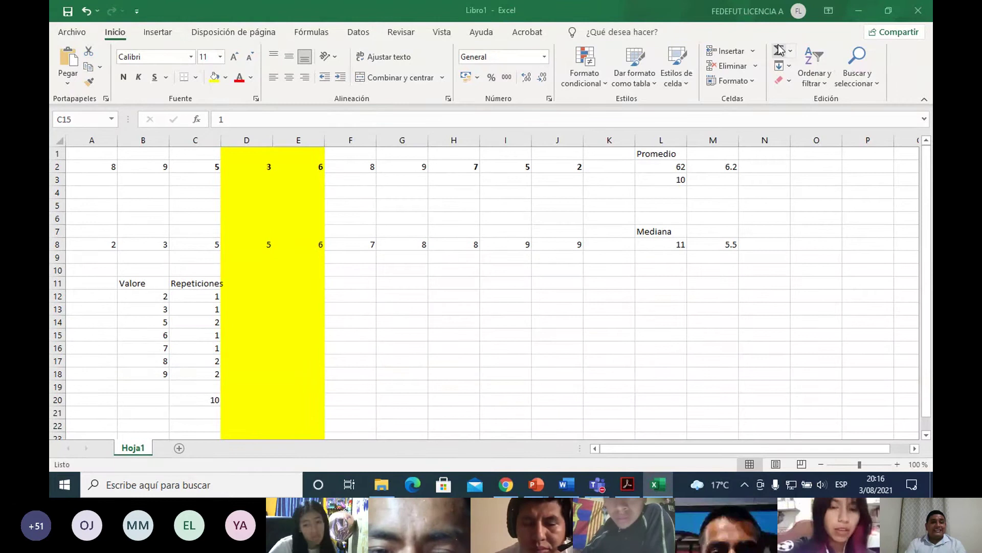
pyautogui.hotkey('alt', 'Tab')
pyautogui.press('Escape')
pyautogui.press('Up')
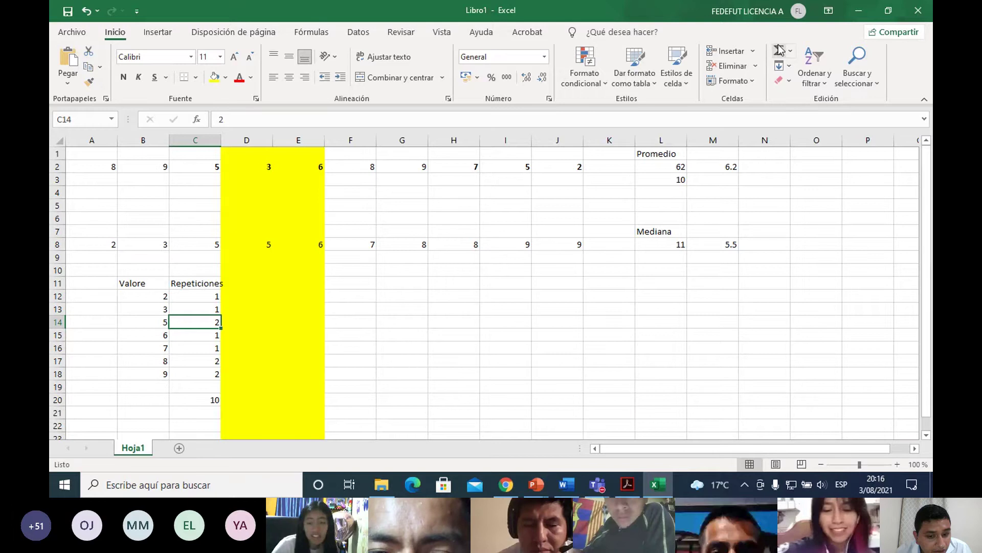
pyautogui.press('Right')
pyautogui.press('Right')
pyautogui.press('Right')
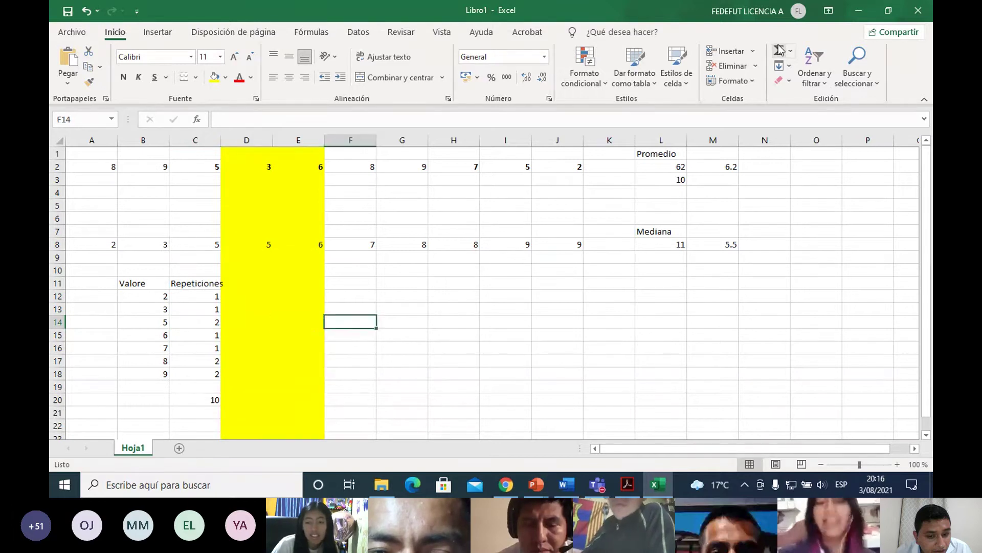
pyautogui.press('Left')
pyautogui.press('Left')
pyautogui.press('Left')
pyautogui.press('Left')
pyautogui.press('Right')
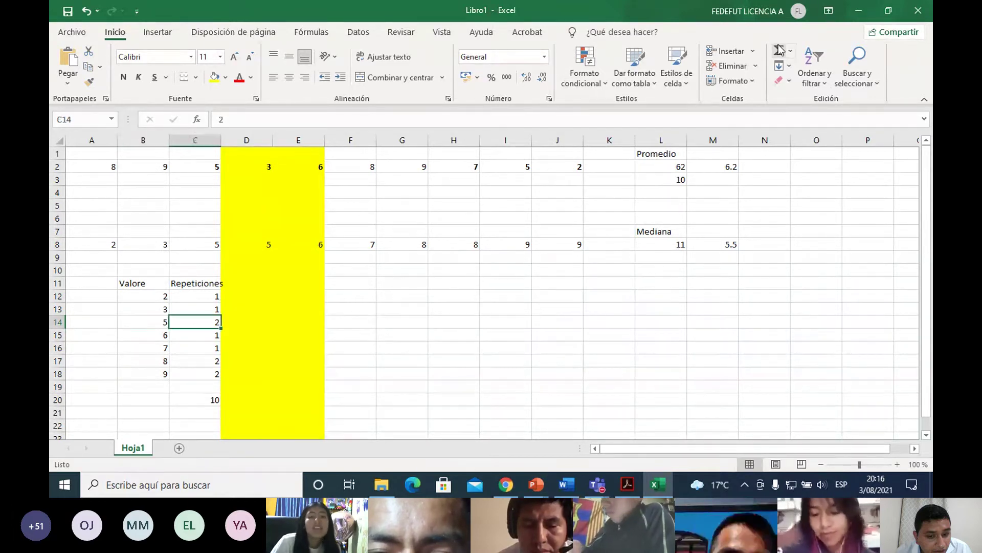
pyautogui.press('Left')
pyautogui.press('Right')
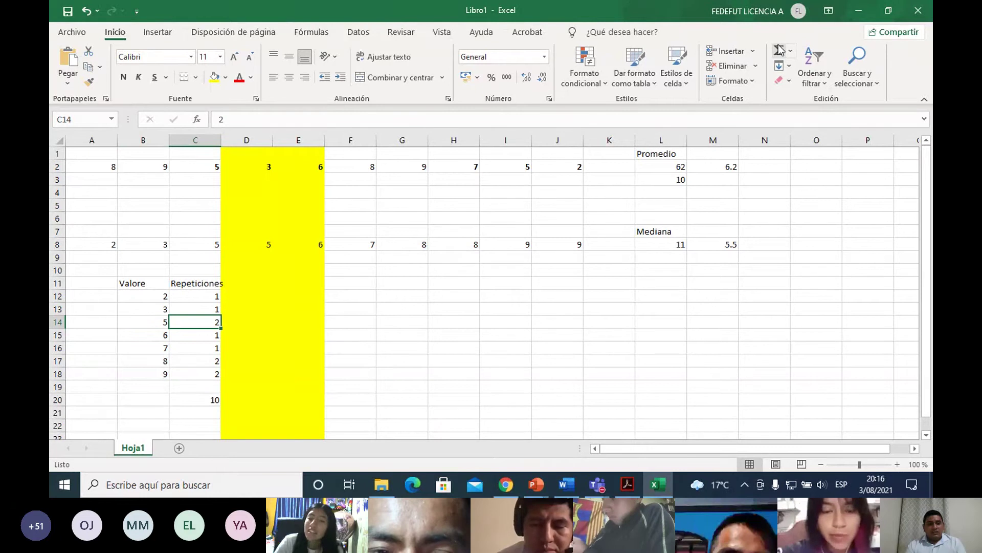
# Examine the values 8 and 9 and their repetitions in rows 17 and 18.
pyautogui.press('Left')
pyautogui.press('Down')
pyautogui.press('Down')
pyautogui.press('Down')
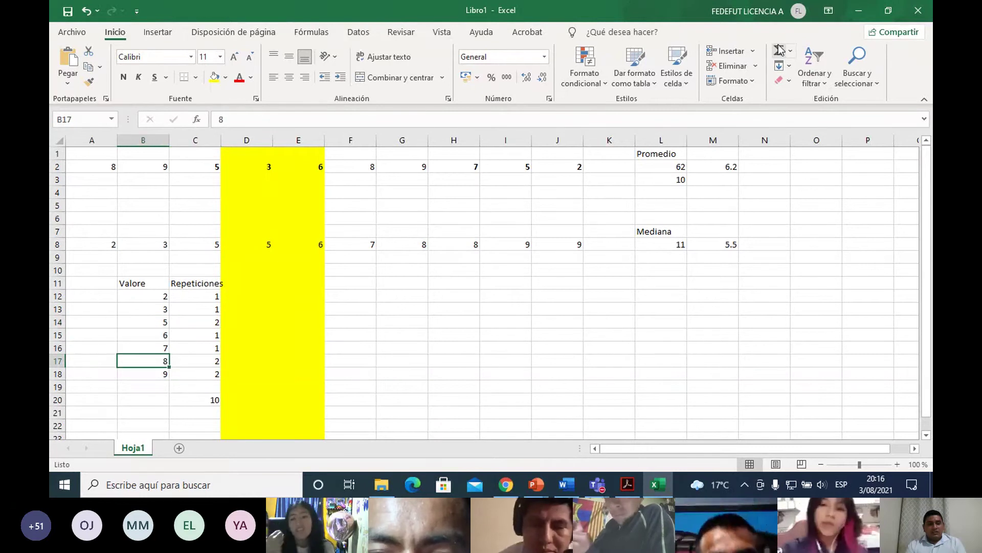
pyautogui.press('Right')
pyautogui.press('Down')
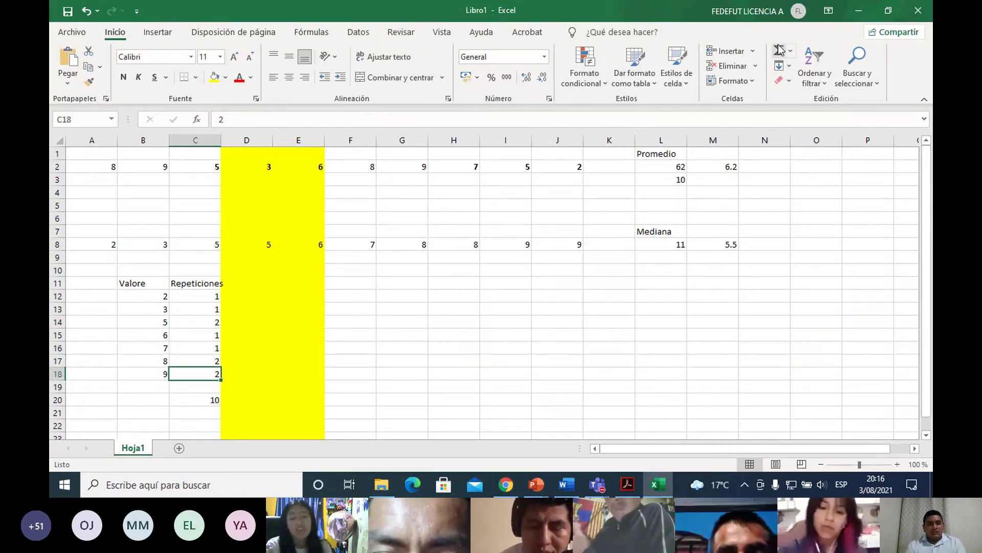
pyautogui.press('Left')
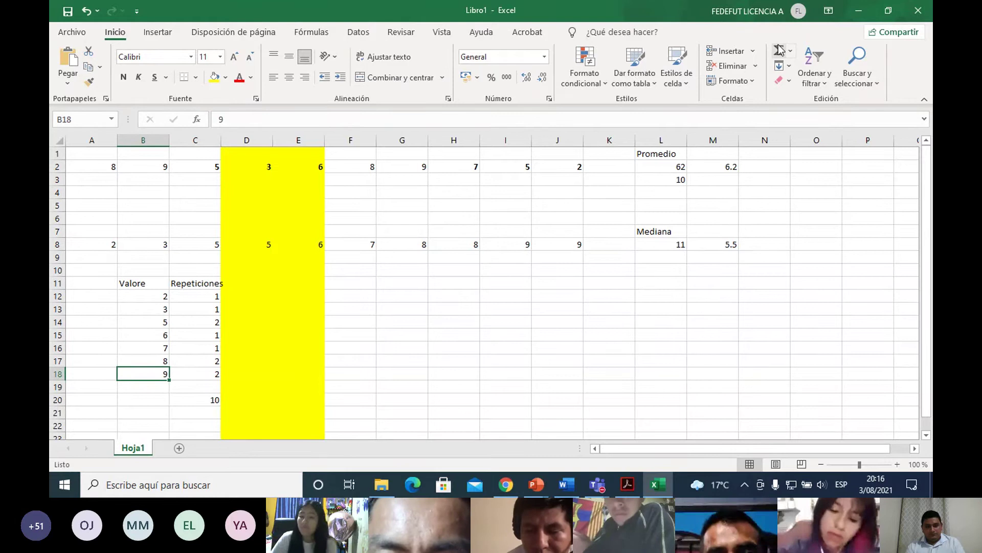
pyautogui.press('Right')
pyautogui.press('Right')
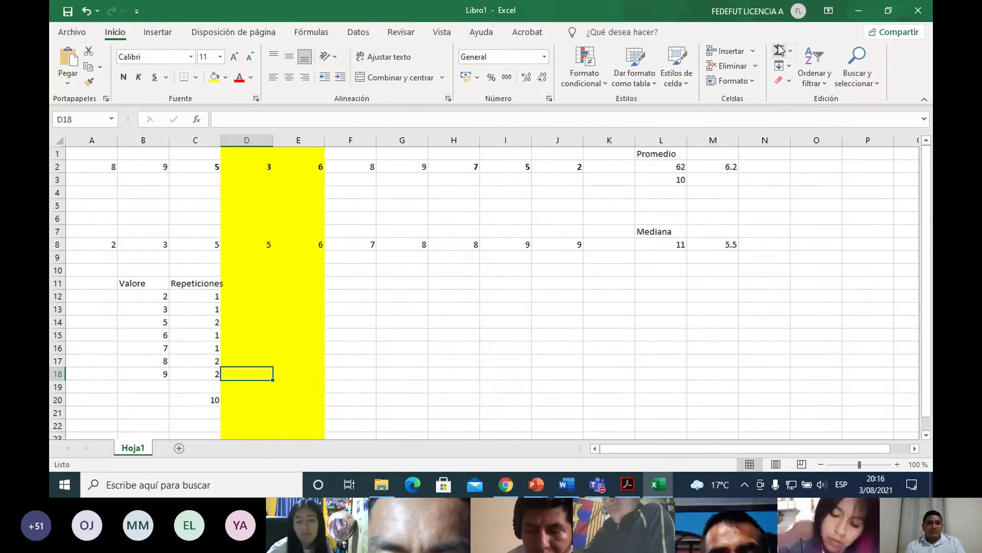
pyautogui.press('Left')
# Enter the label "Moda" in L11 and "Trimodial" beside it in M11.
pyautogui.press('Right')
pyautogui.press('Right')
pyautogui.press('Right')
pyautogui.press('Right')
pyautogui.press('Right')
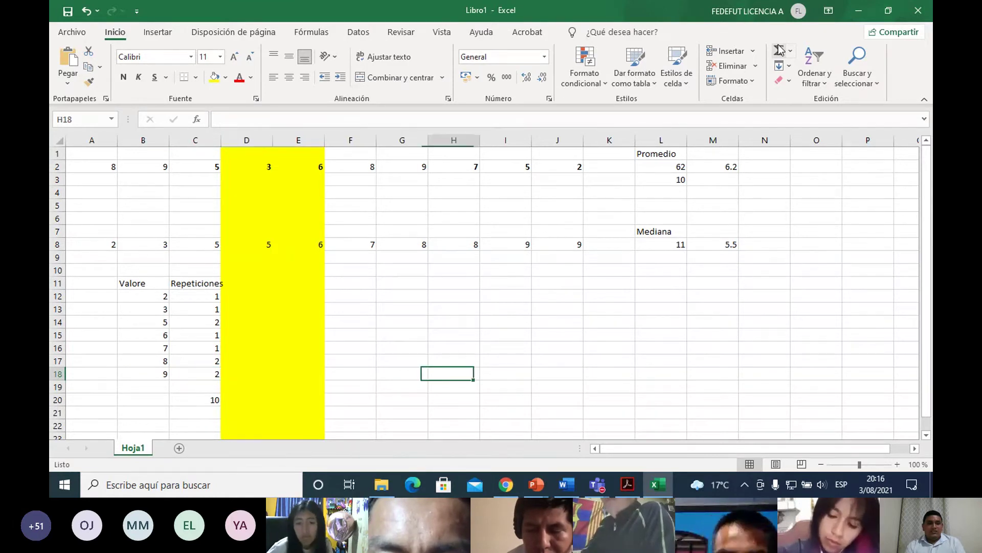
pyautogui.press('Right')
pyautogui.press('Right')
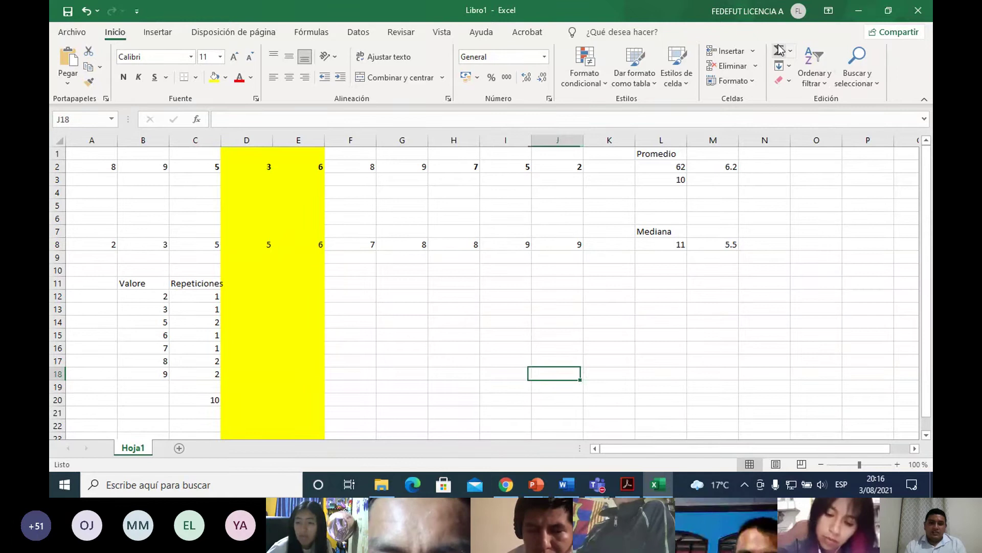
pyautogui.press('Right')
pyautogui.press('Up')
pyautogui.press('Up')
pyautogui.press('Up')
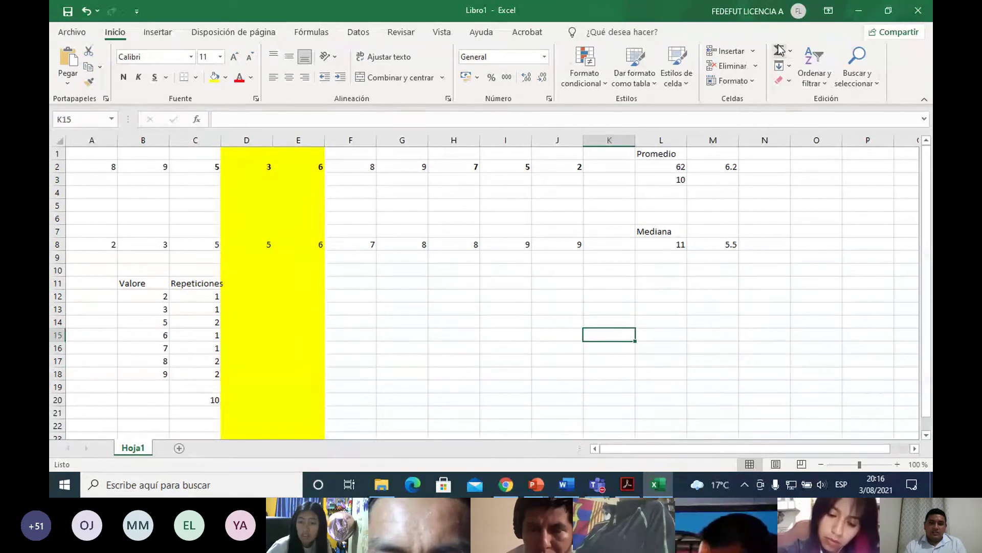
pyautogui.press('Right')
pyautogui.press('Up')
pyautogui.press('Up')
pyautogui.press('Up')
pyautogui.press('Up')
pyautogui.write('Moda')
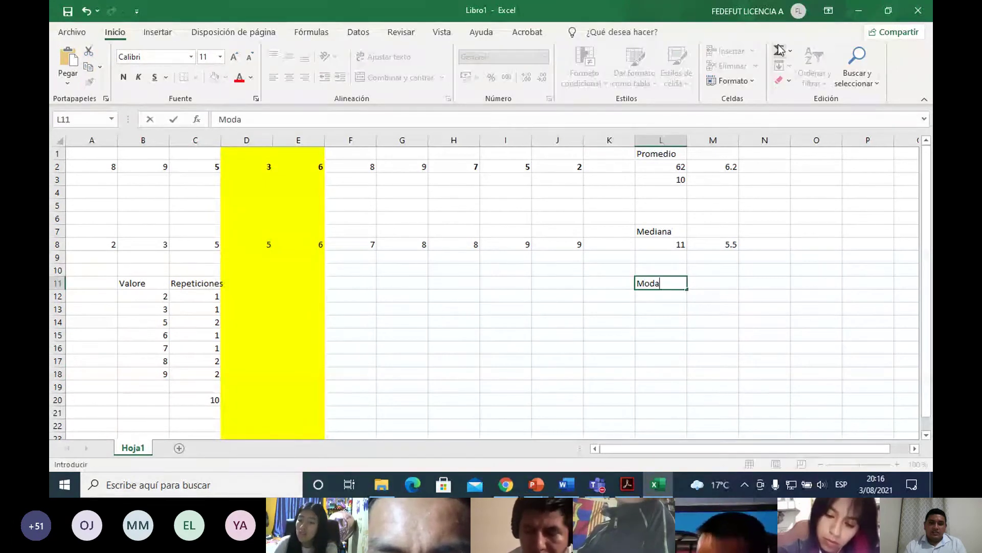
pyautogui.press('Right')
pyautogui.write('Trimodal')
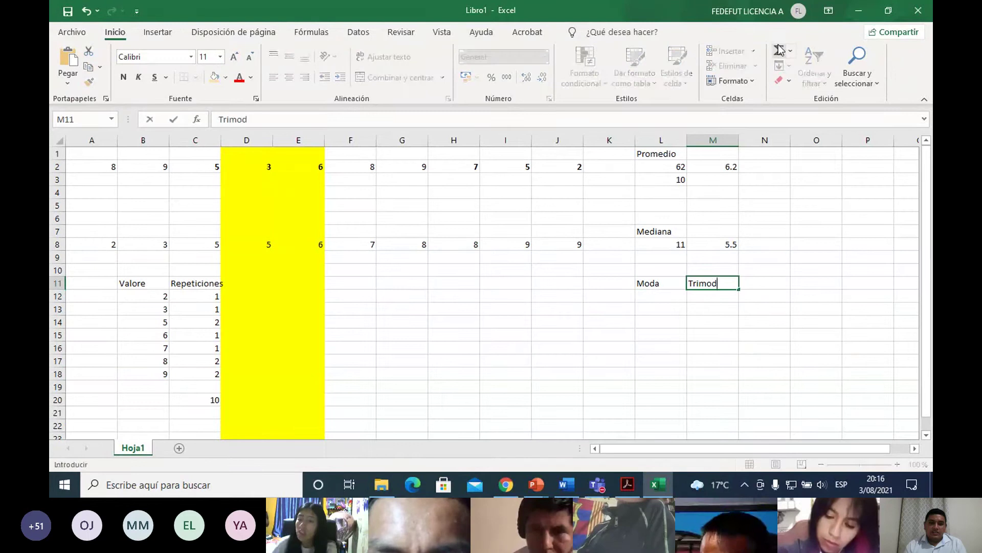
pyautogui.press('Return')
# List the modes as 5,8,9 in M12.
pyautogui.press('Left')
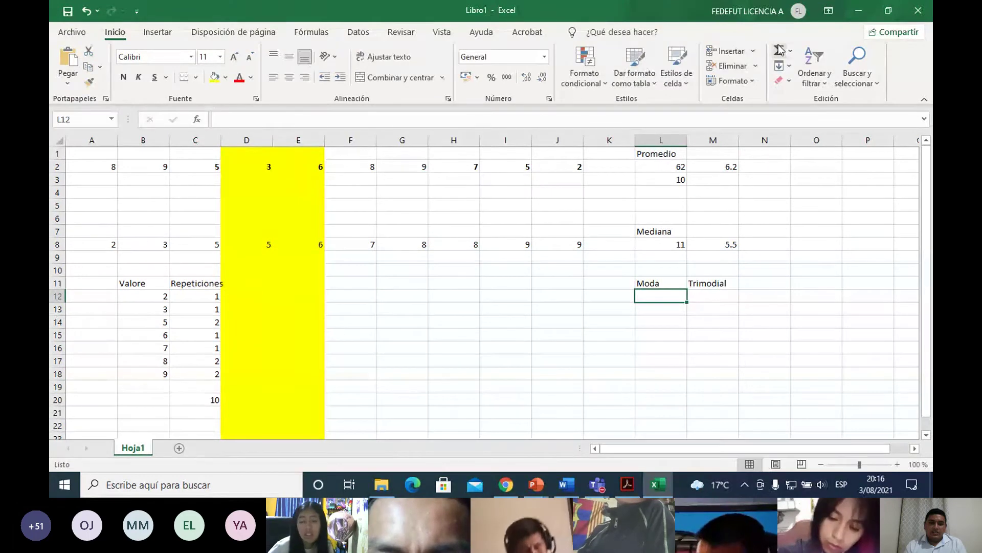
pyautogui.press('Right')
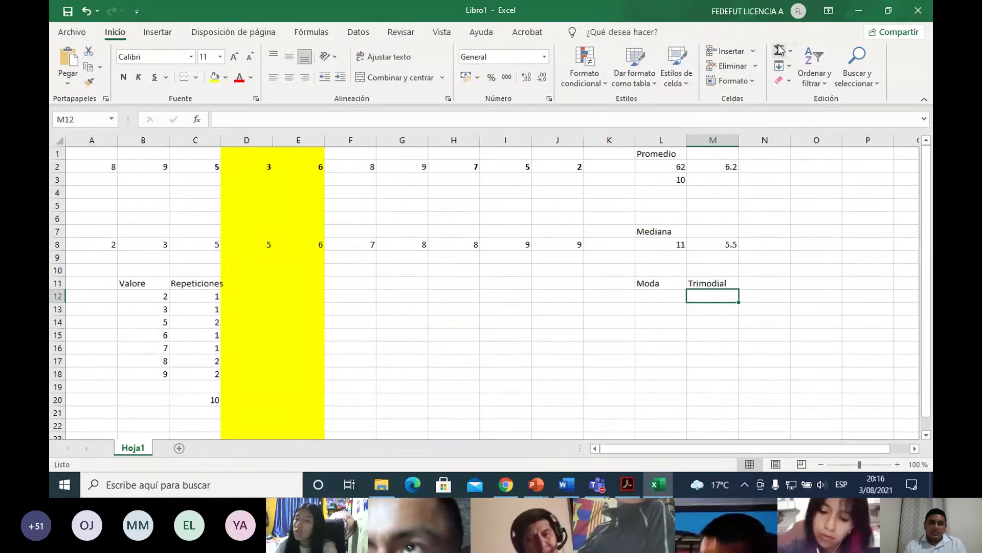
pyautogui.write('5,')
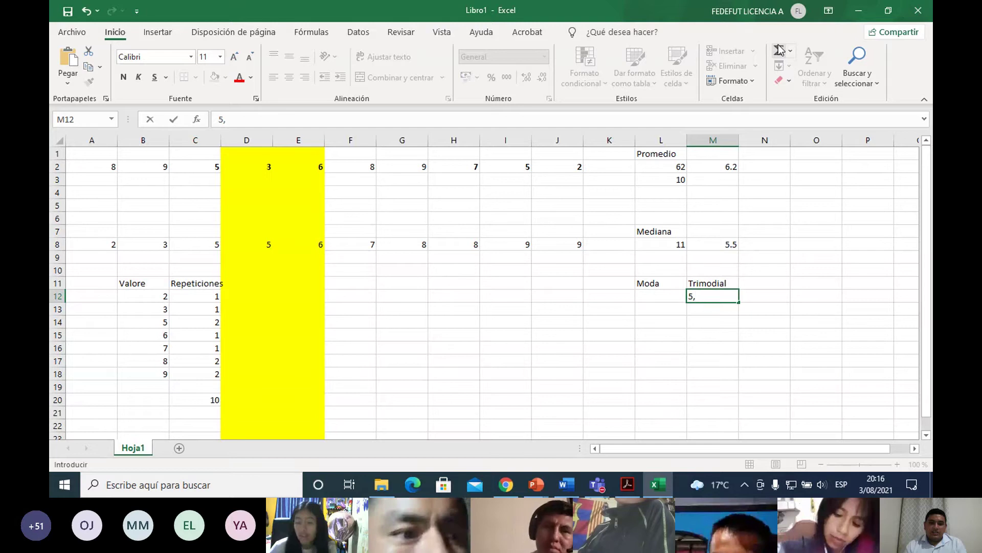
pyautogui.write('8')
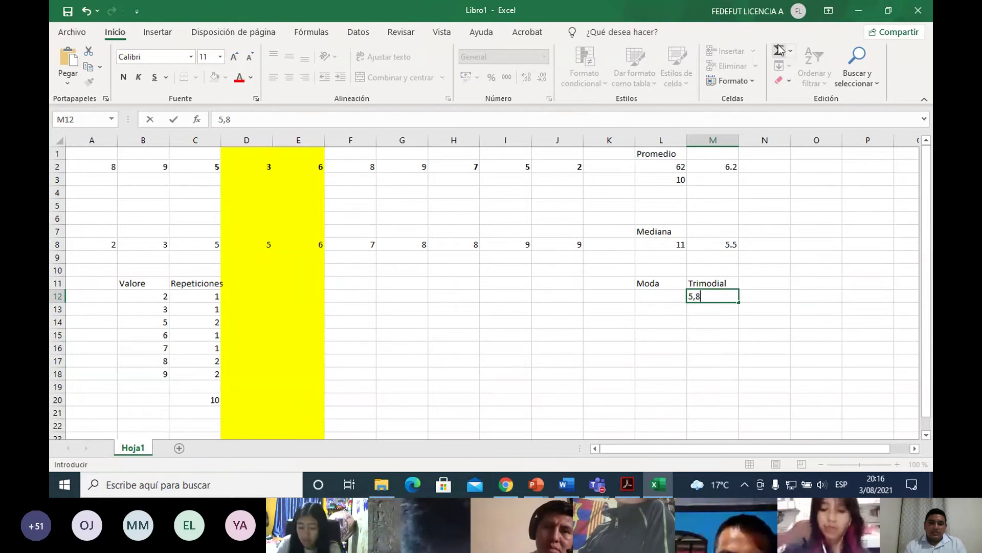
pyautogui.write(',9')
pyautogui.press('Return')
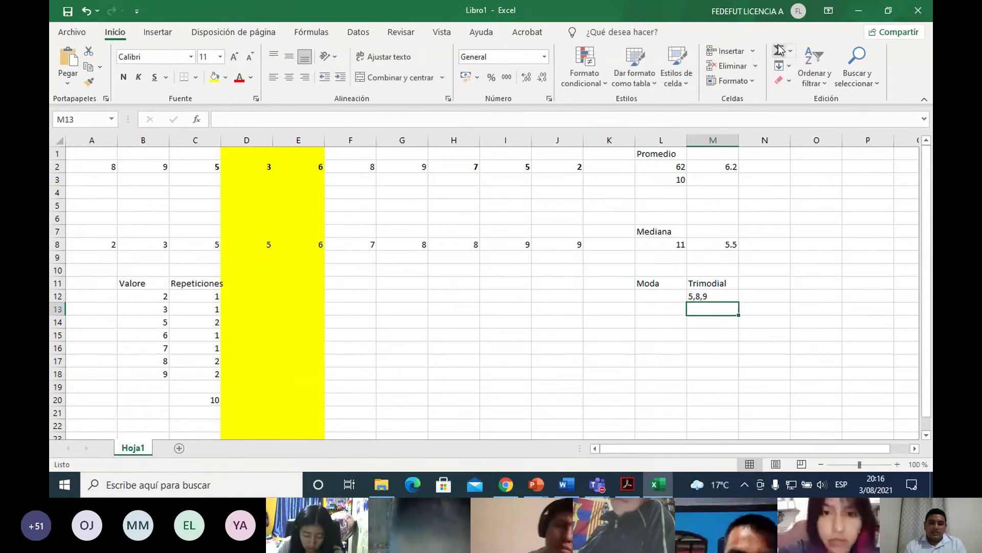
# Switch to the Estadística meeting in Microsoft Teams and display the meeting information.
pyautogui.hotkey('alt', 'Tab')
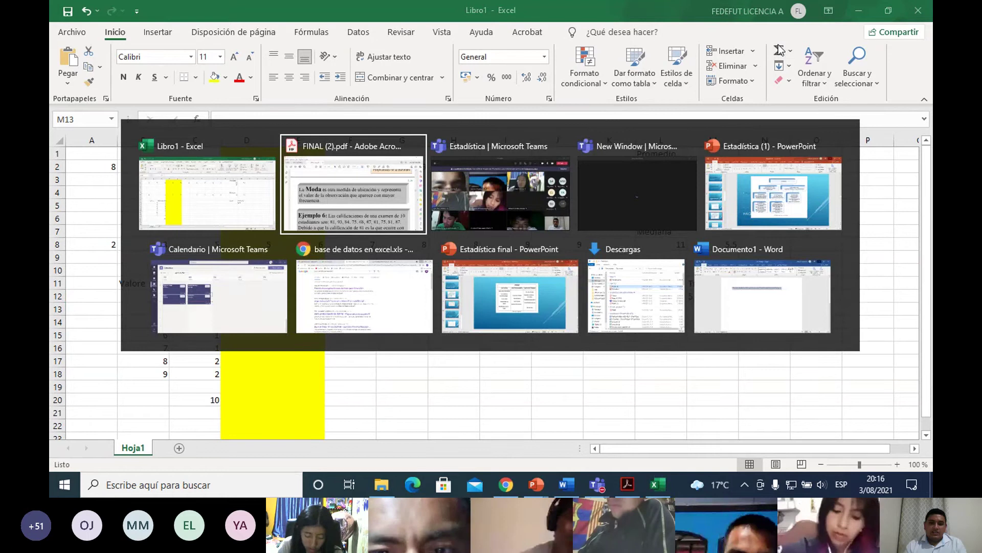
pyautogui.press('Tab')
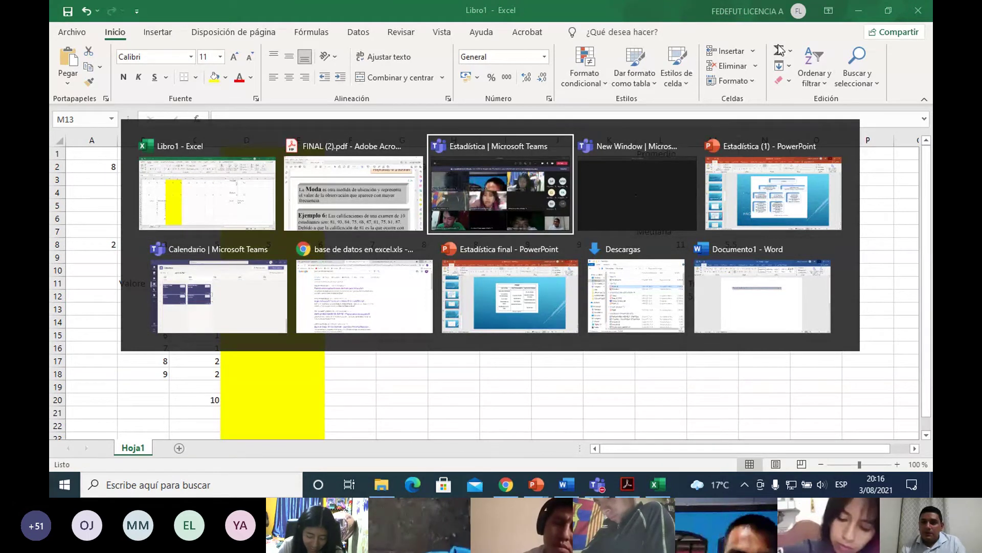
pyautogui.press('alt')
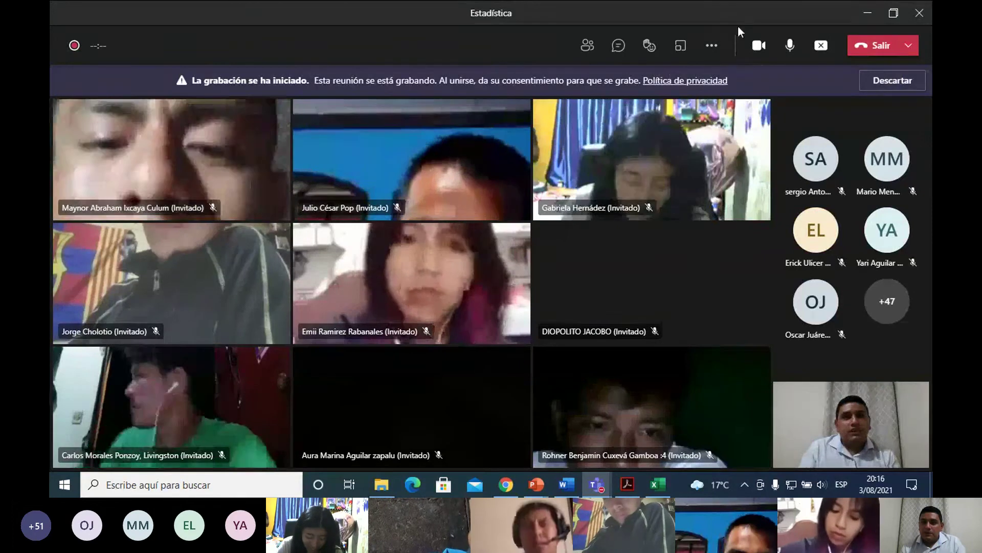
pyautogui.click(717, 45)
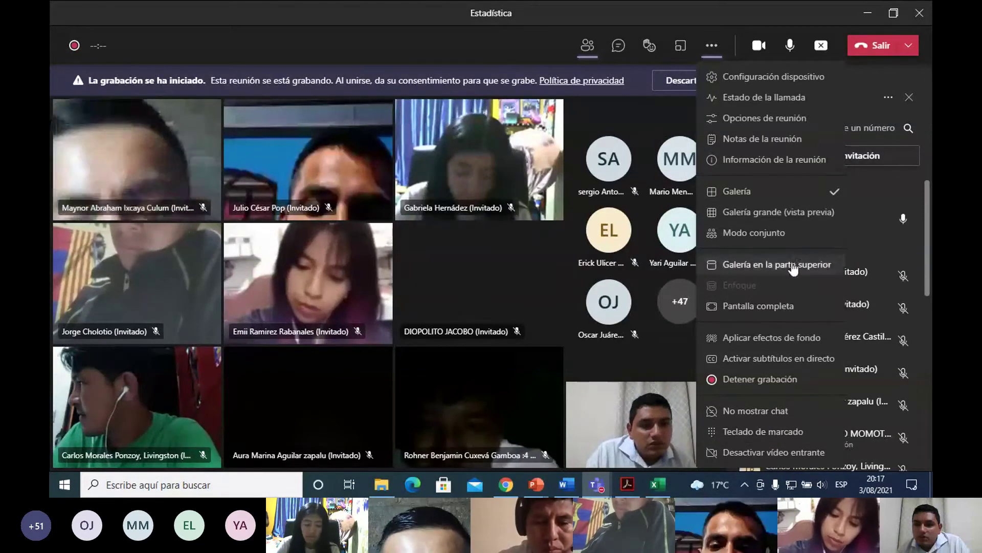
pyautogui.click(792, 153)
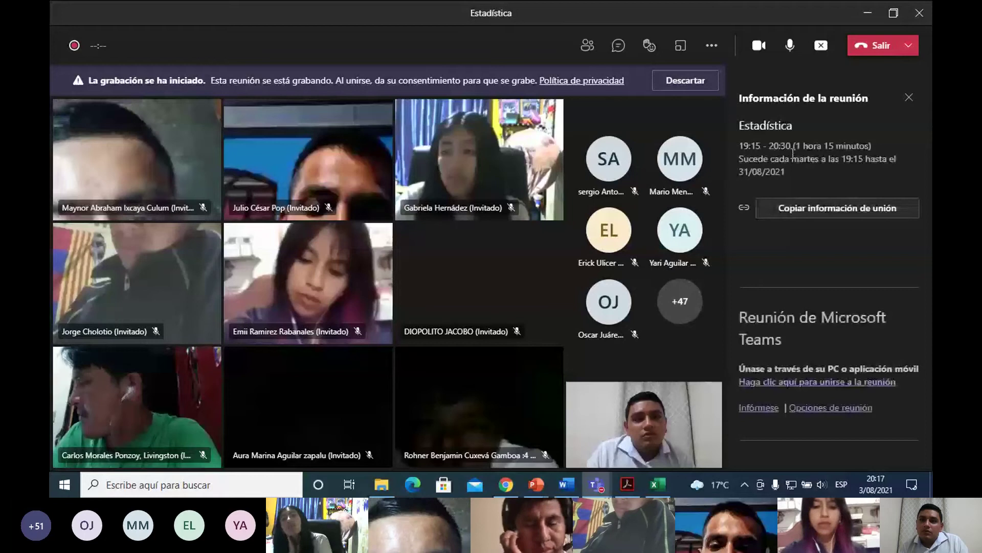
# Open the meeting options and bring up the further meeting actions.
pyautogui.click(718, 50)
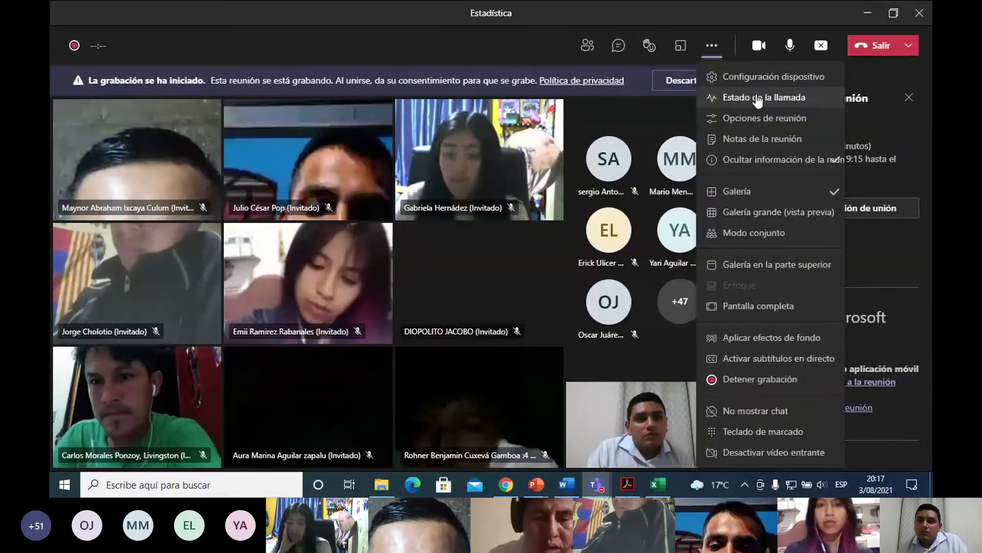
pyautogui.click(772, 120)
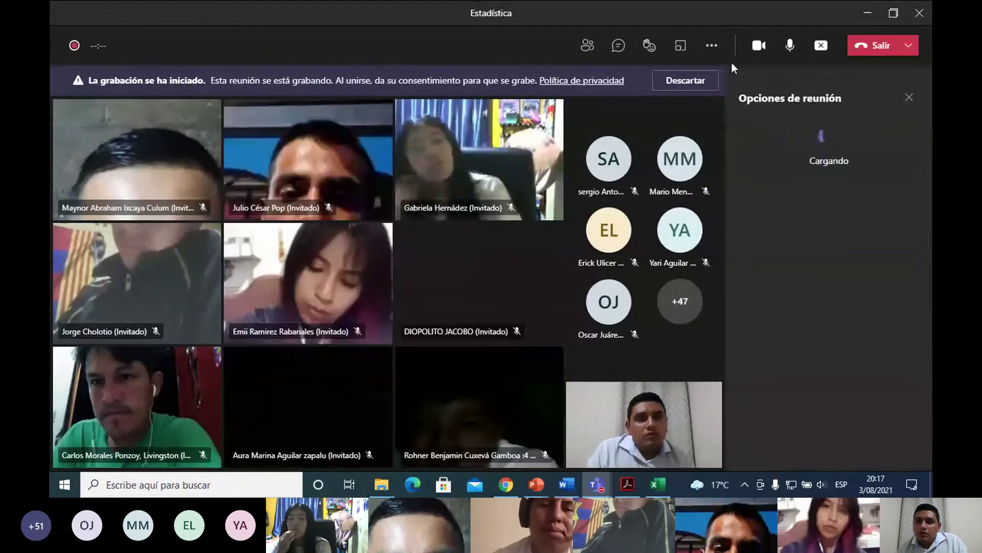
pyautogui.click(715, 45)
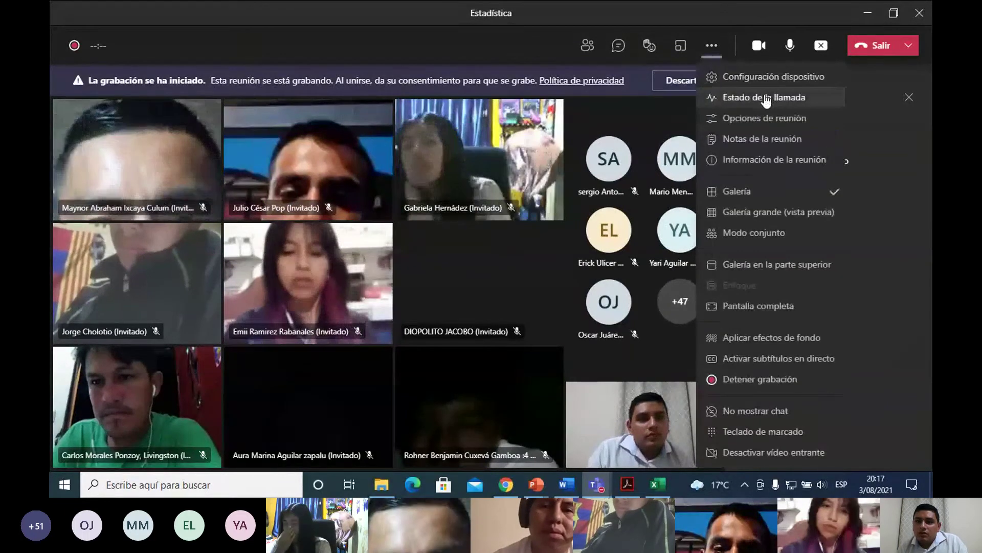